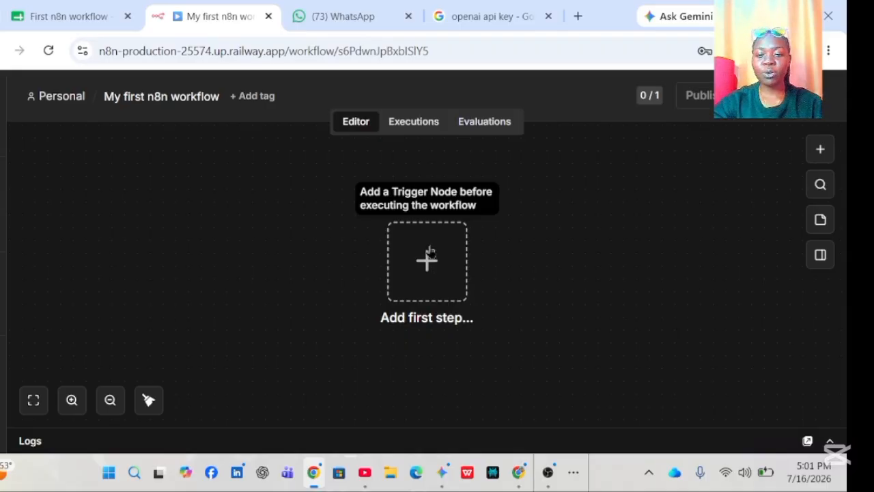
- Add a WhatsApp Business Cloud "On messages" trigger as the workflow's first step
{"action": "left_click", "coordinate": [428, 256]}
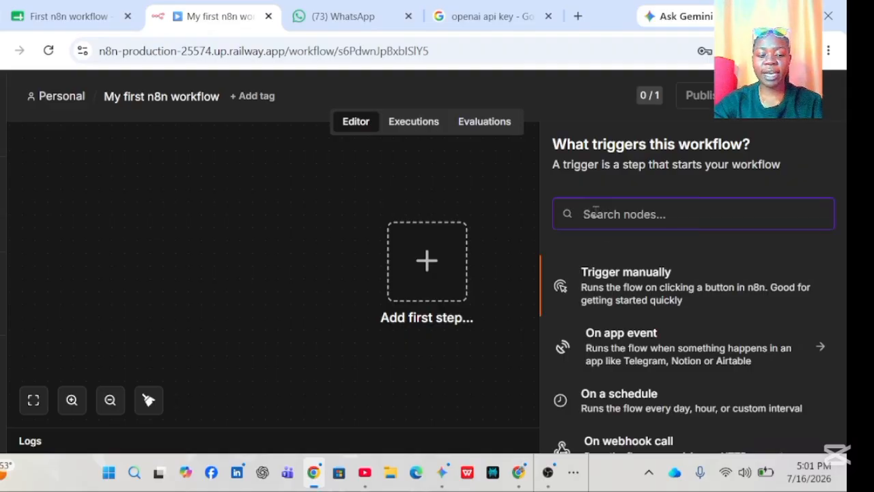
{"action": "type", "text": "wha"}
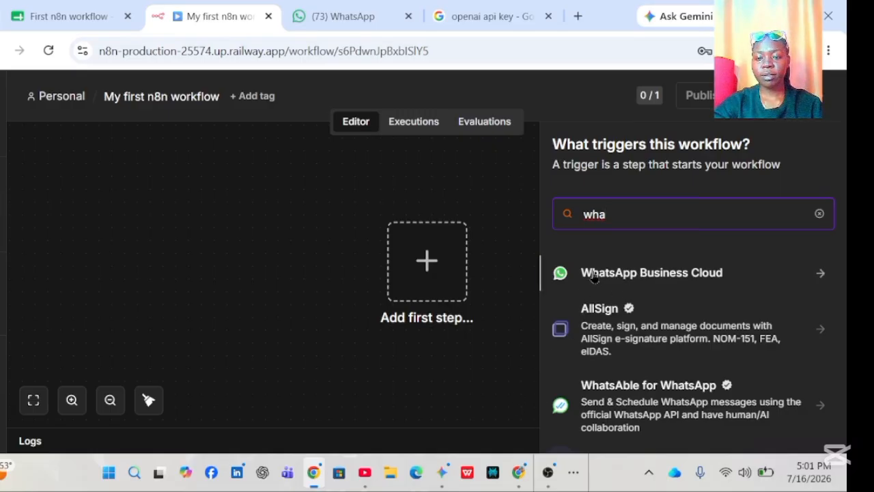
{"action": "left_click", "coordinate": [594, 277]}
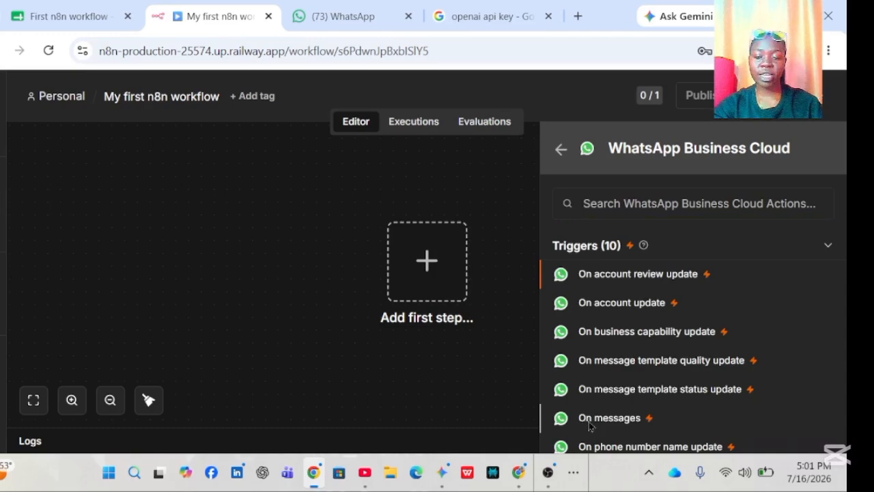
{"action": "left_click", "coordinate": [587, 419]}
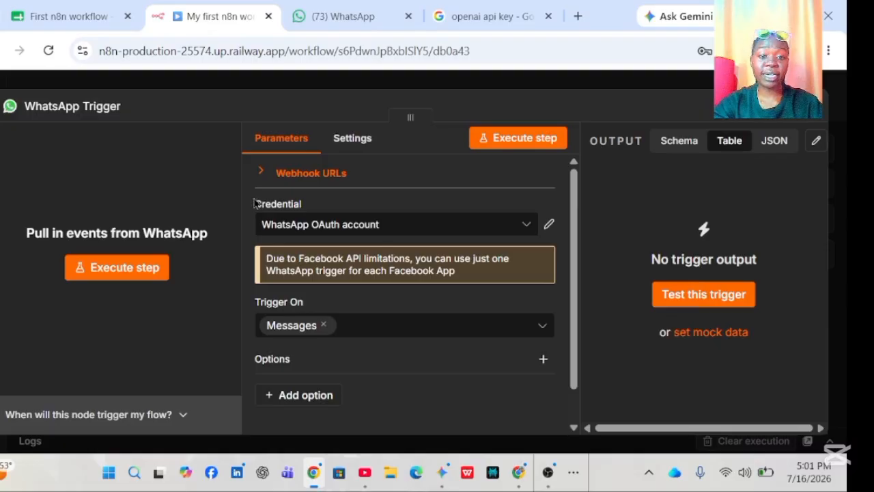
- Review the WhatsApp trigger's OAuth credential details and return to the workflow canvas
{"action": "left_click_drag", "start_coordinate": [256, 203], "coordinate": [353, 199]}
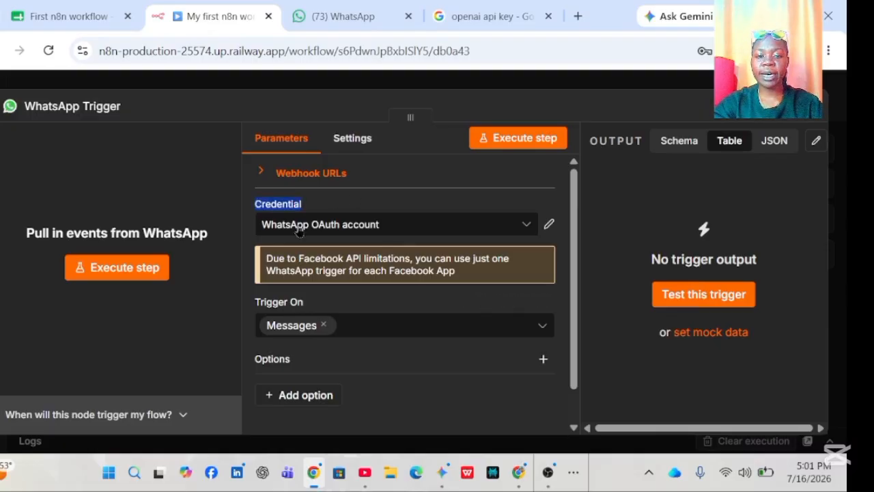
{"action": "left_click", "coordinate": [552, 227]}
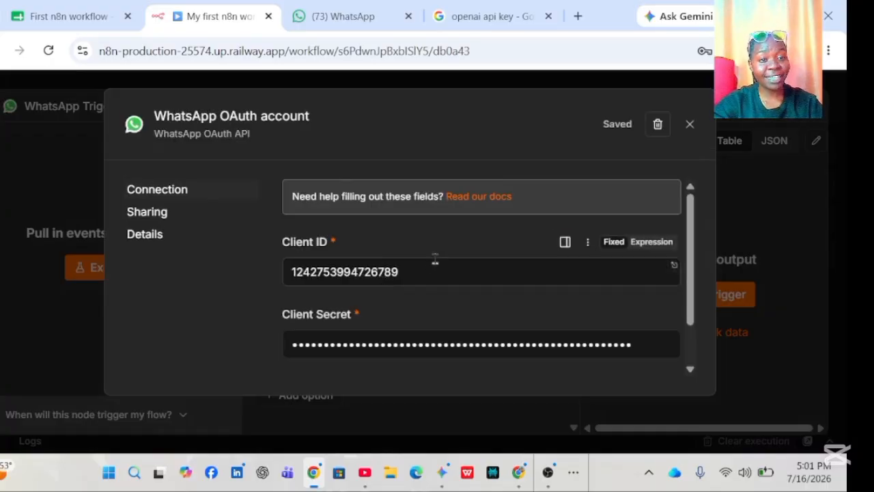
{"action": "left_click", "coordinate": [691, 124]}
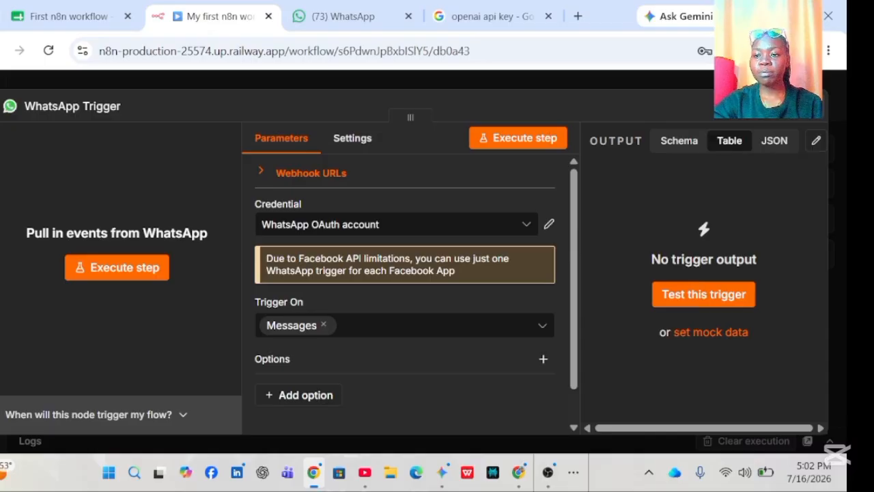
{"action": "key", "text": "Escape"}
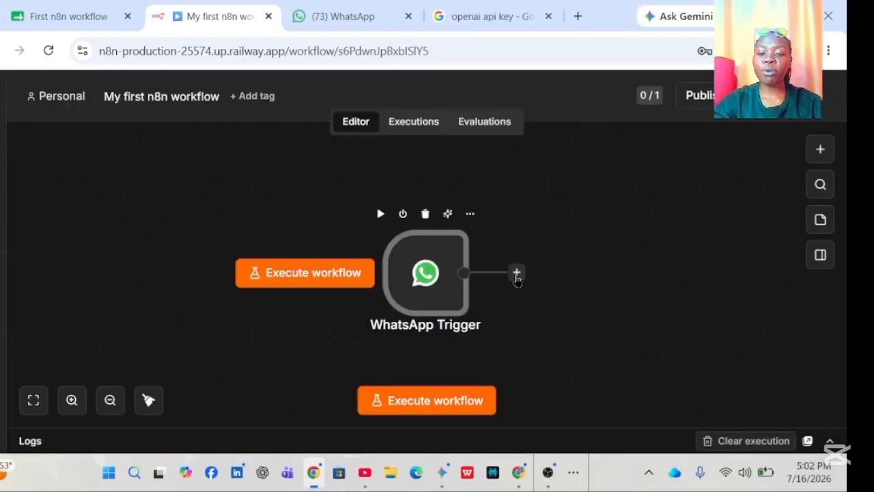
- Add an AI Agent after the WhatsApp Trigger and set its user message prompt source to Define below
{"action": "left_click", "coordinate": [517, 274]}
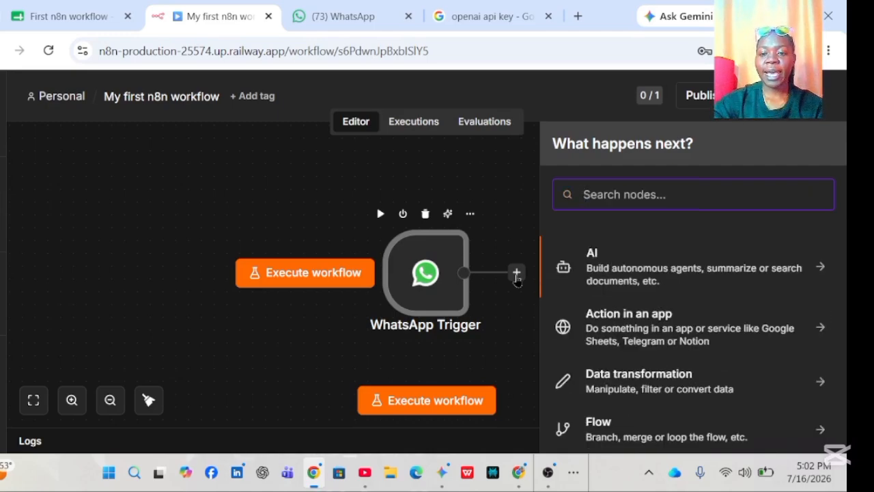
{"action": "left_click", "coordinate": [596, 257]}
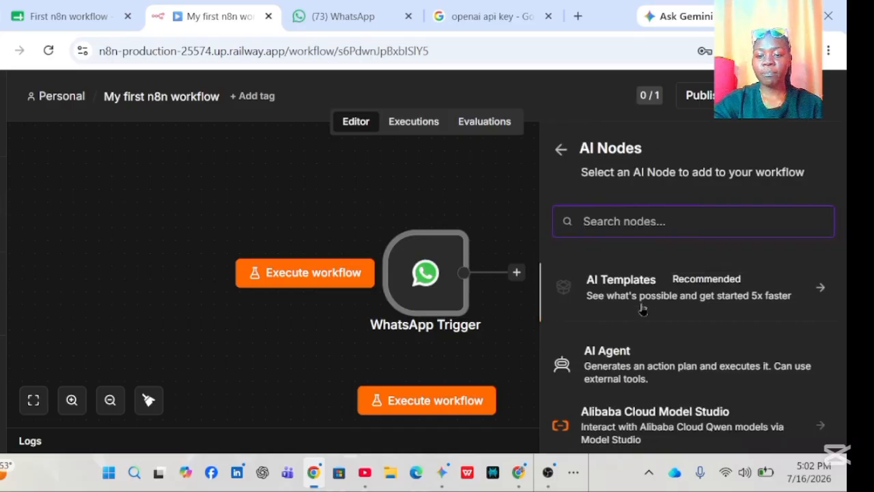
{"action": "left_click", "coordinate": [607, 362]}
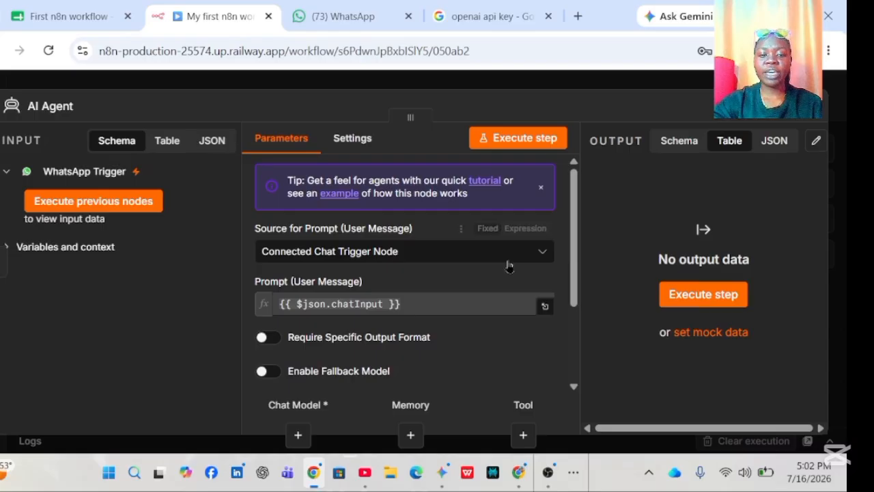
{"action": "left_click", "coordinate": [442, 254]}
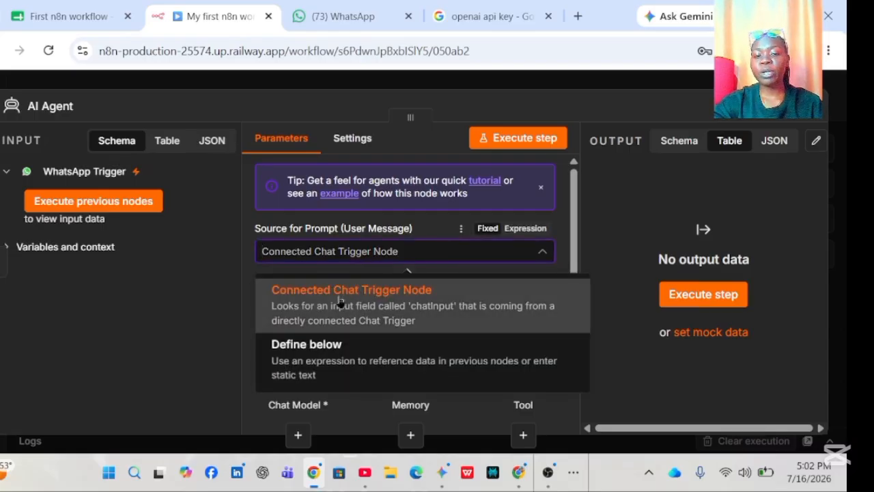
{"action": "left_click", "coordinate": [328, 371]}
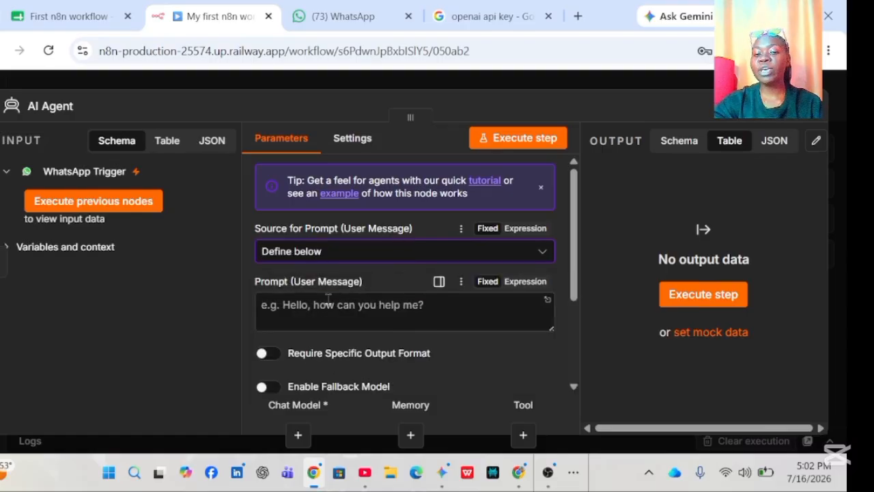
- Attach an OpenAI Chat Model to the AI Agent as its chat model
{"action": "left_click_drag", "start_coordinate": [574, 277], "coordinate": [574, 364]}
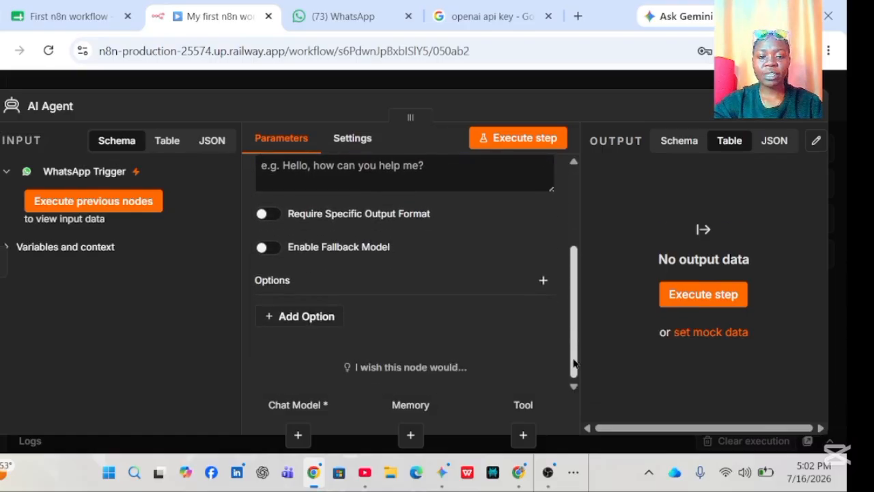
{"action": "left_click", "coordinate": [292, 431]}
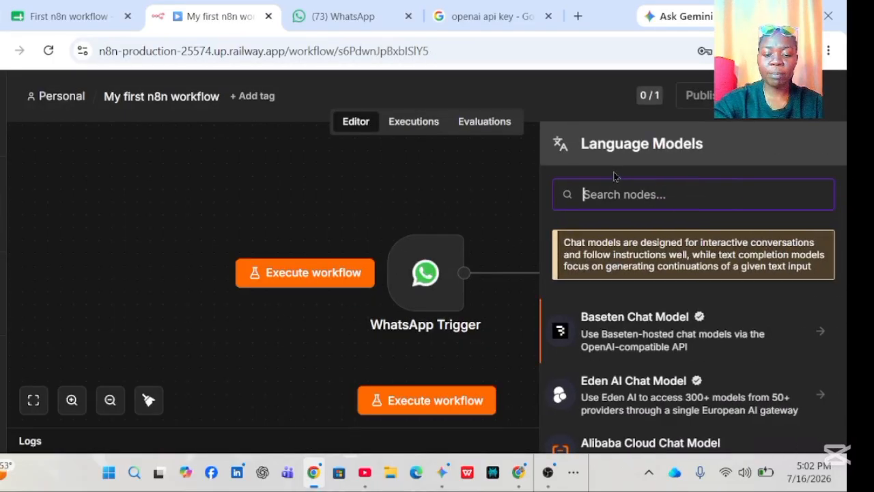
{"action": "type", "text": "io"}
{"action": "key", "text": "BackSpace"}
{"action": "key", "text": "BackSpace"}
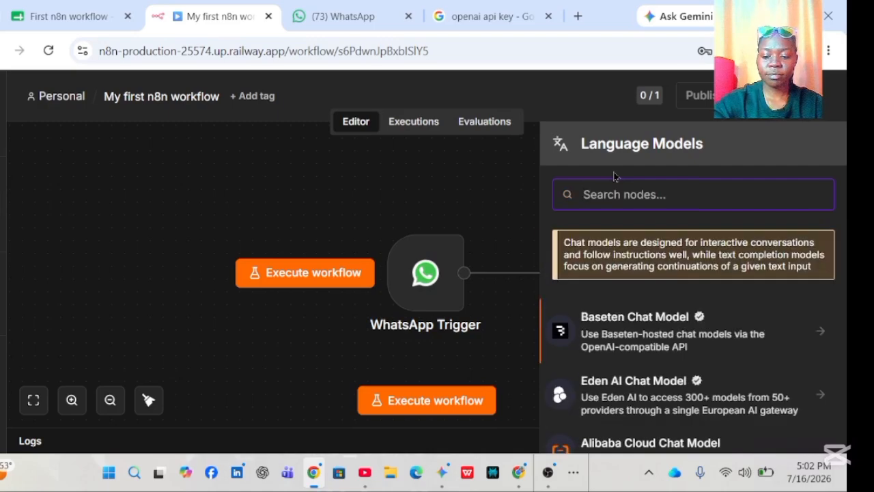
{"action": "type", "text": "op"}
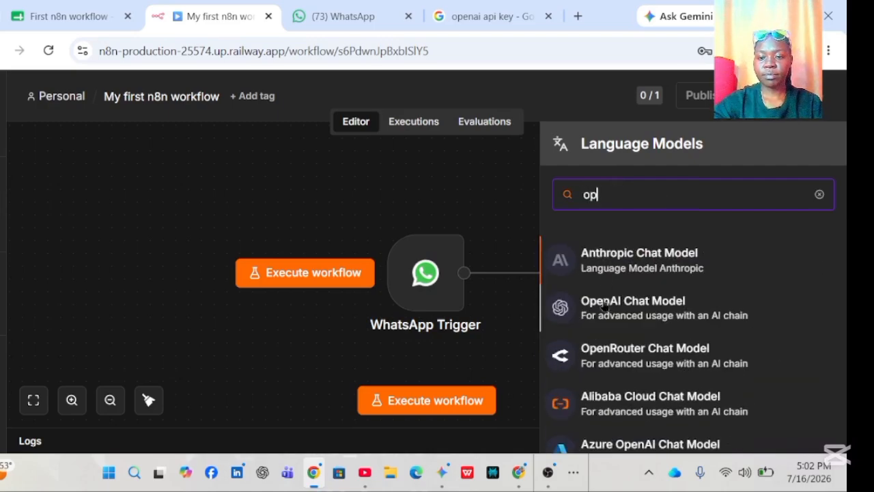
{"action": "left_click", "coordinate": [604, 309]}
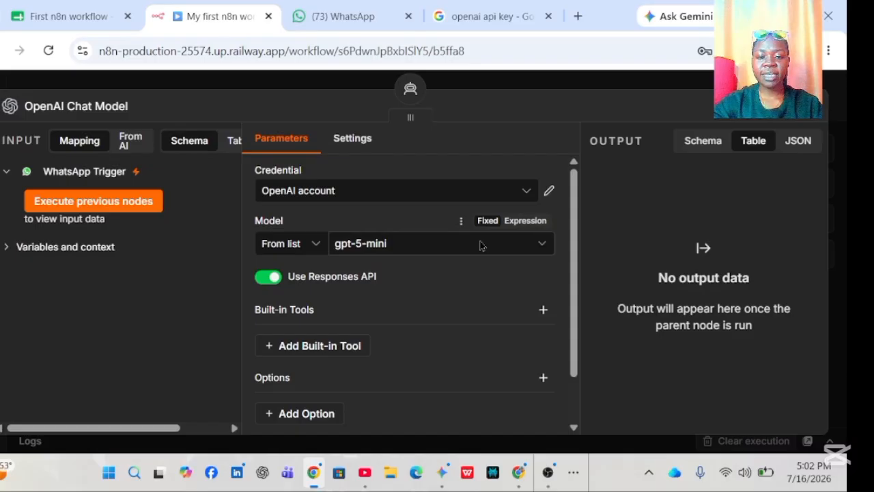
- Set the OpenAI Chat Model's model to qwen-plus
{"action": "left_click", "coordinate": [402, 252]}
{"action": "type", "text": "qwen-"}
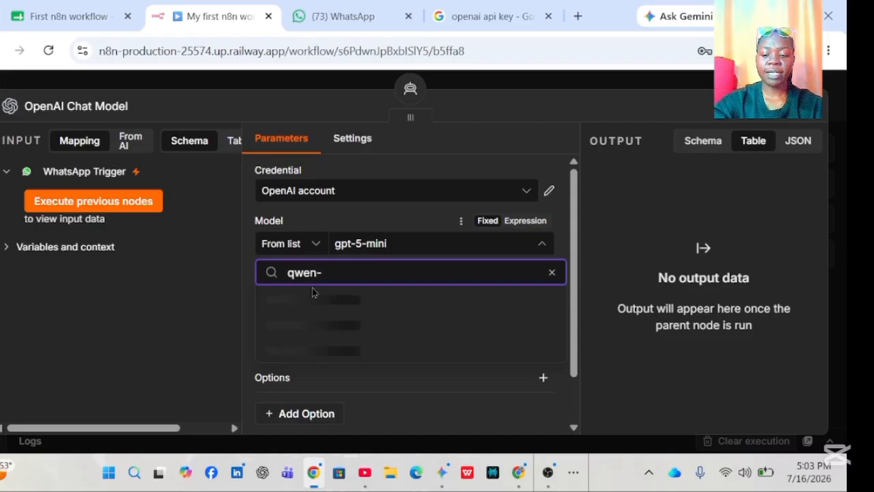
{"action": "type", "text": "pl"}
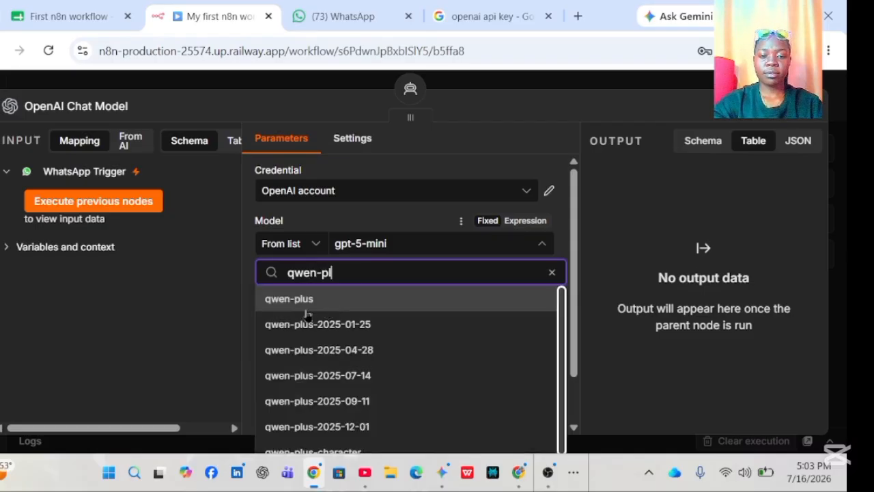
{"action": "left_click", "coordinate": [294, 307]}
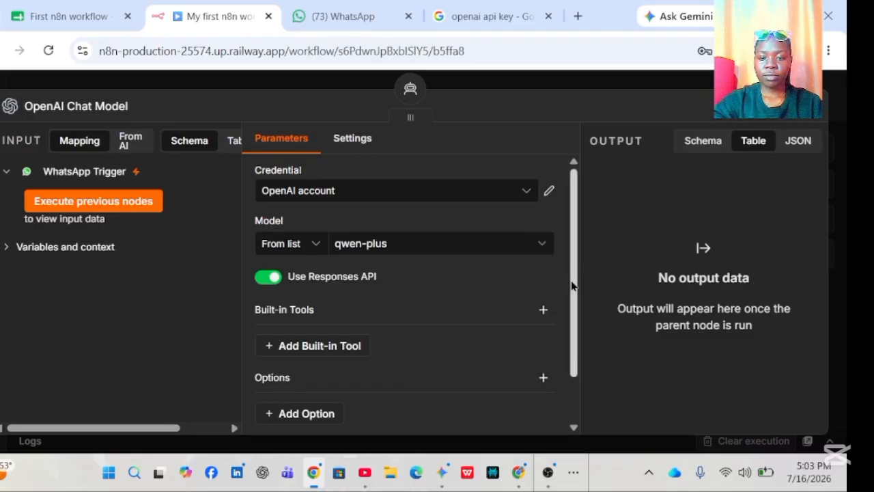
{"action": "scroll", "coordinate": [572, 283], "scroll_direction": "down", "scroll_amount": 2}
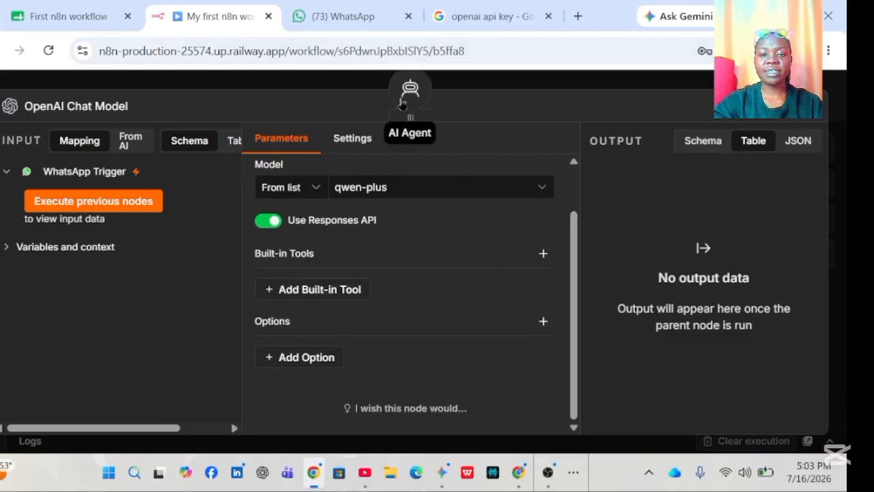
- Return to the AI Agent's settings and attach a Simple Memory to it
{"action": "left_click", "coordinate": [410, 89]}
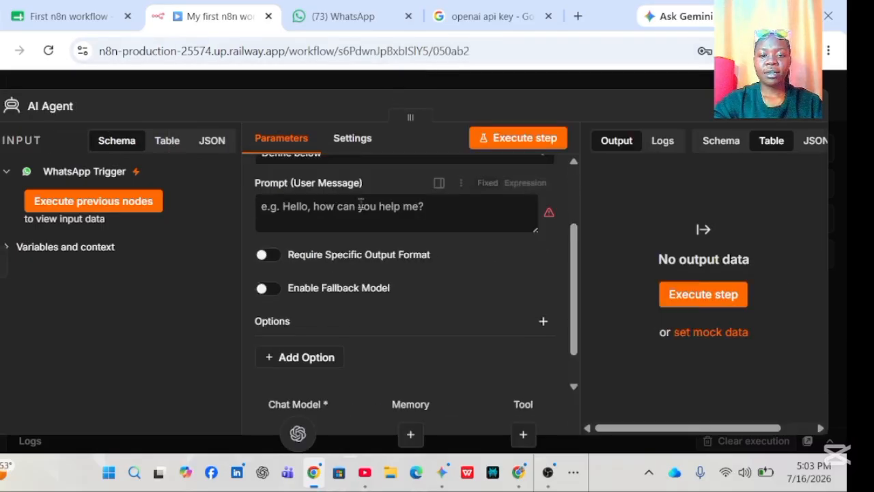
{"action": "left_click", "coordinate": [410, 435]}
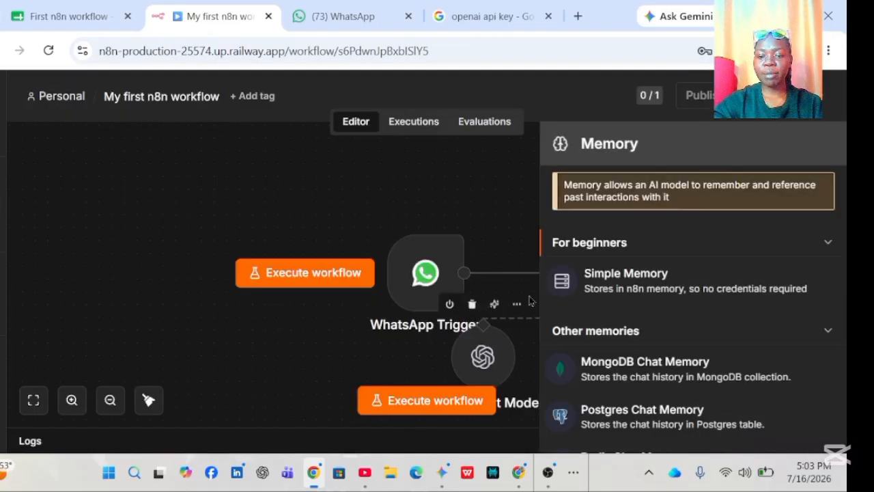
{"action": "left_click", "coordinate": [625, 289]}
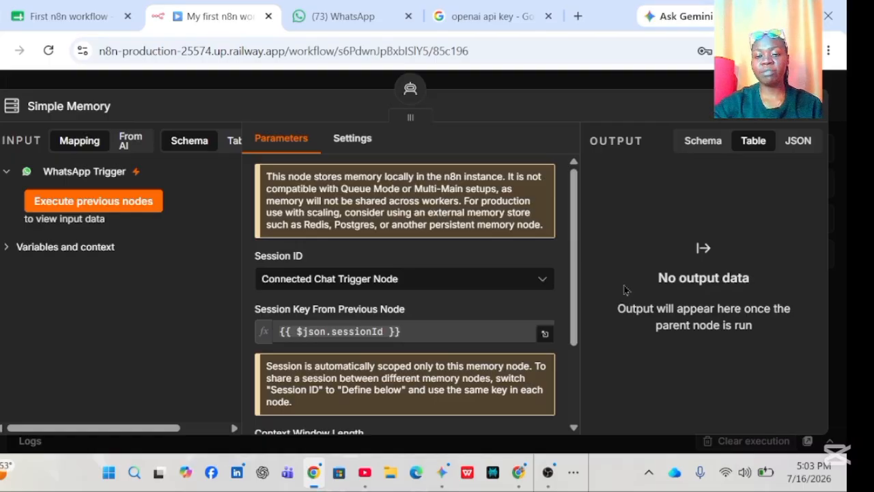
- Set the Simple Memory's Session ID to Define below and tidy up the workflow layout on the canvas
{"action": "left_click", "coordinate": [495, 282]}
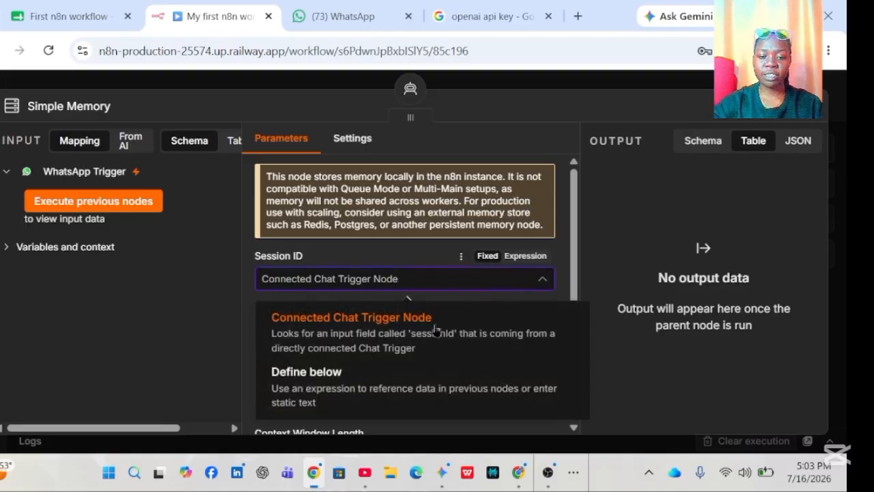
{"action": "left_click", "coordinate": [370, 386]}
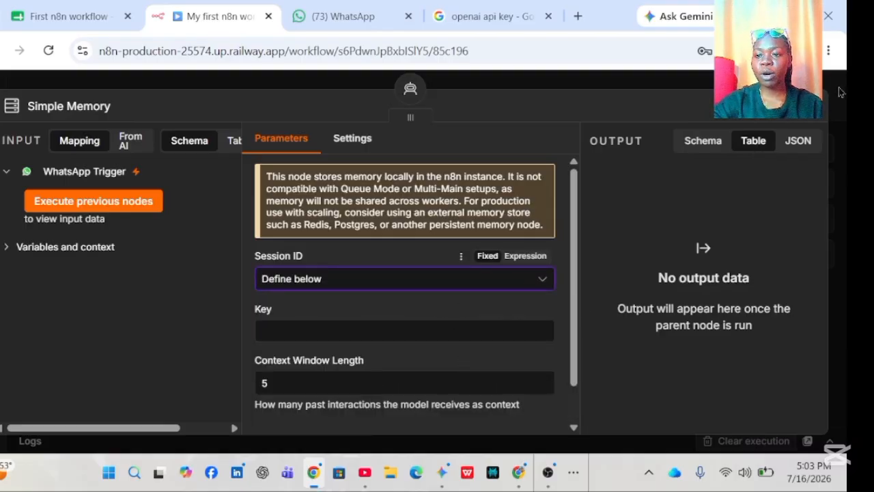
{"action": "key", "text": "Escape"}
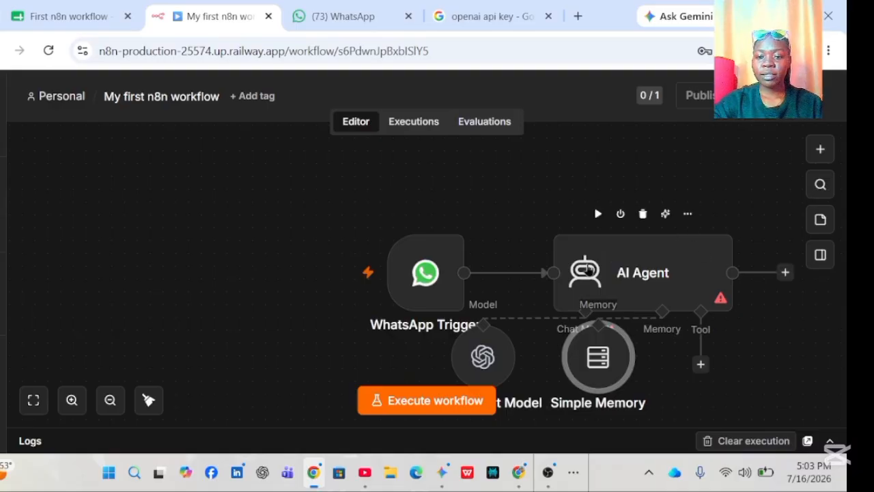
{"action": "left_click", "coordinate": [148, 398]}
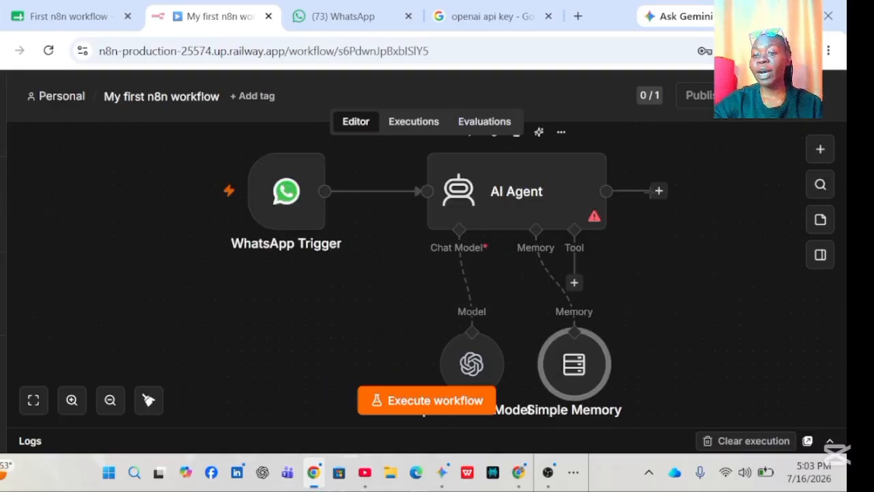
- Add a WhatsApp Business Cloud "Send message" action after the AI Agent and bring its recipient and text body settings into view
{"action": "left_click", "coordinate": [659, 192]}
{"action": "type", "text": "we"}
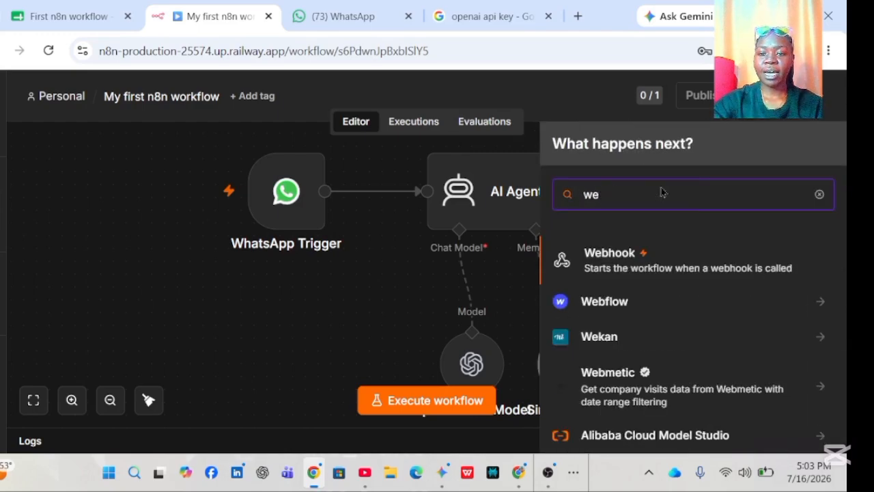
{"action": "key", "text": "BackSpace"}
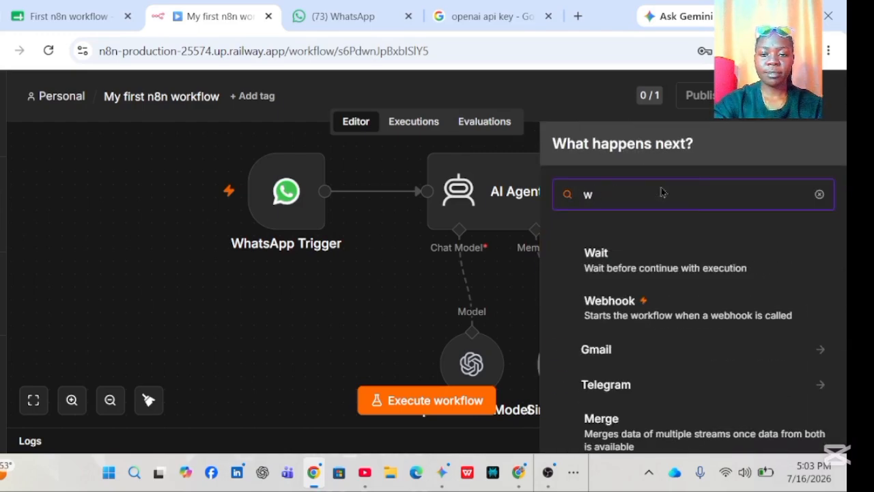
{"action": "type", "text": "ha"}
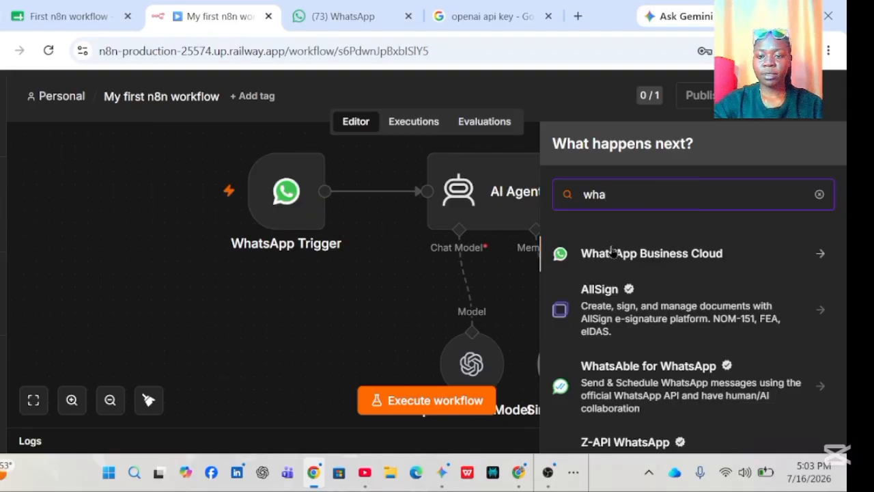
{"action": "left_click", "coordinate": [611, 251]}
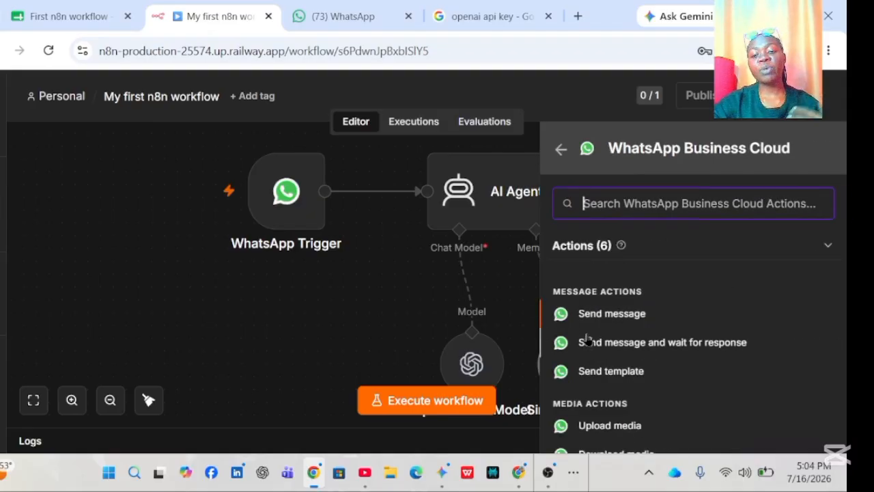
{"action": "left_click", "coordinate": [602, 320]}
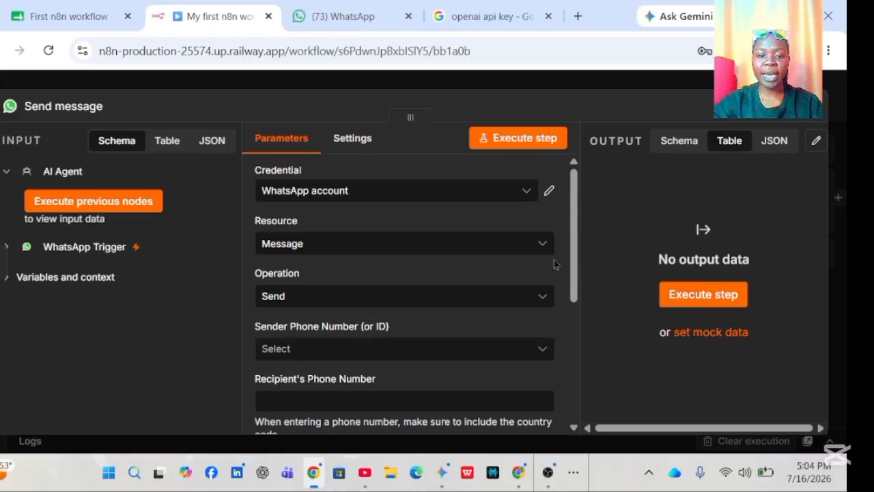
{"action": "left_click_drag", "start_coordinate": [570, 272], "coordinate": [577, 330]}
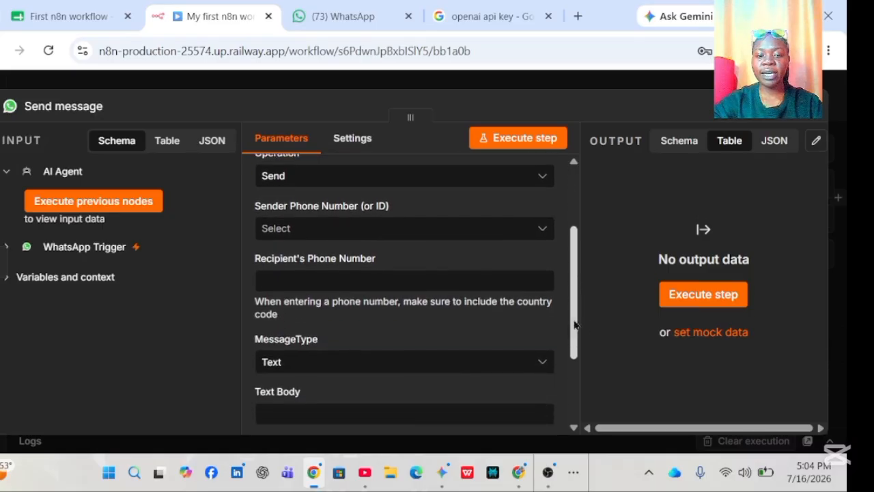
- Select the listed business number as the Send message node's sender phone number and return to the canvas
{"action": "left_click", "coordinate": [330, 231]}
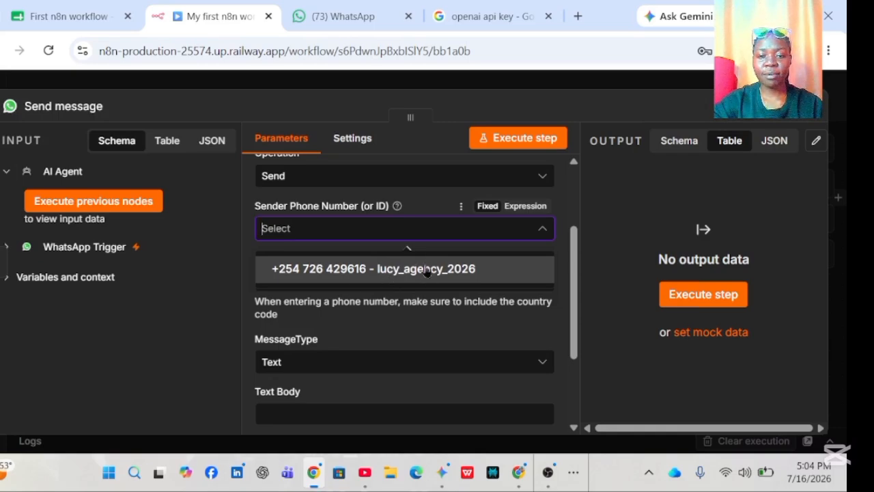
{"action": "left_click", "coordinate": [399, 271]}
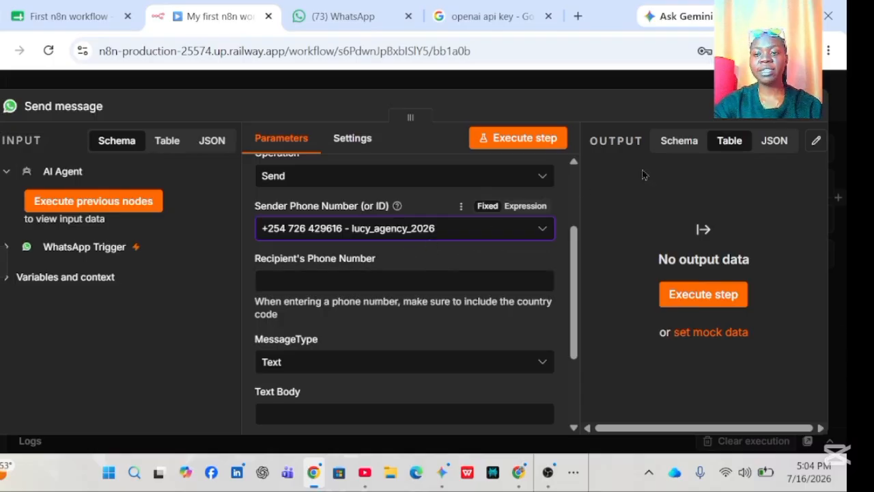
{"action": "left_click", "coordinate": [811, 106]}
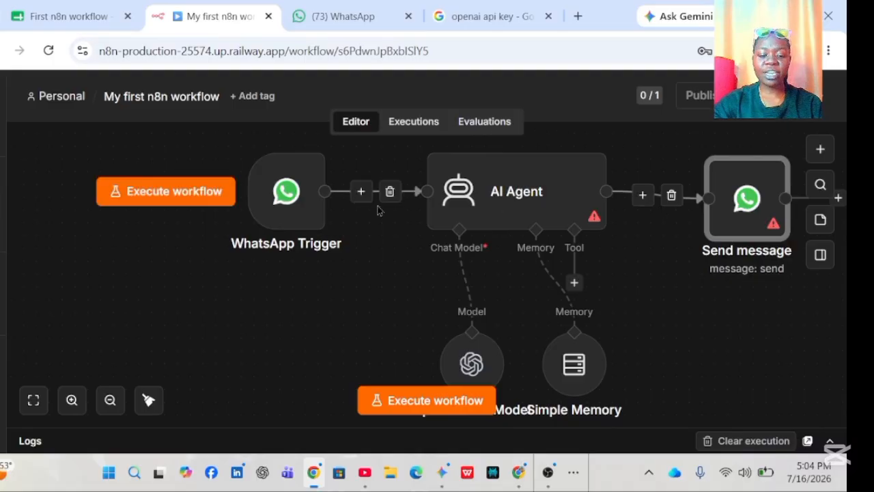
- Shift the three main nodes together to free canvas space and reposition OpenAI Chat Model and Simple Memory beneath the AI Agent
{"action": "left_click_drag", "start_coordinate": [169, 131], "coordinate": [825, 283]}
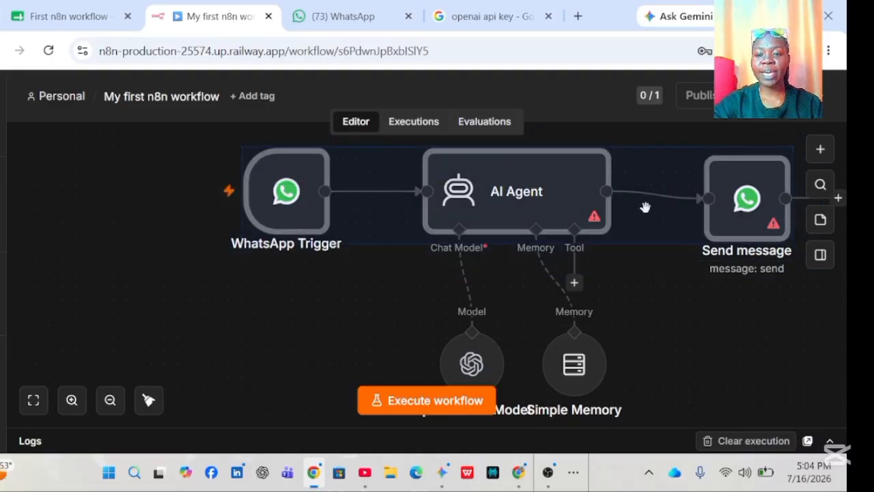
{"action": "left_click_drag", "start_coordinate": [646, 207], "coordinate": [427, 220]}
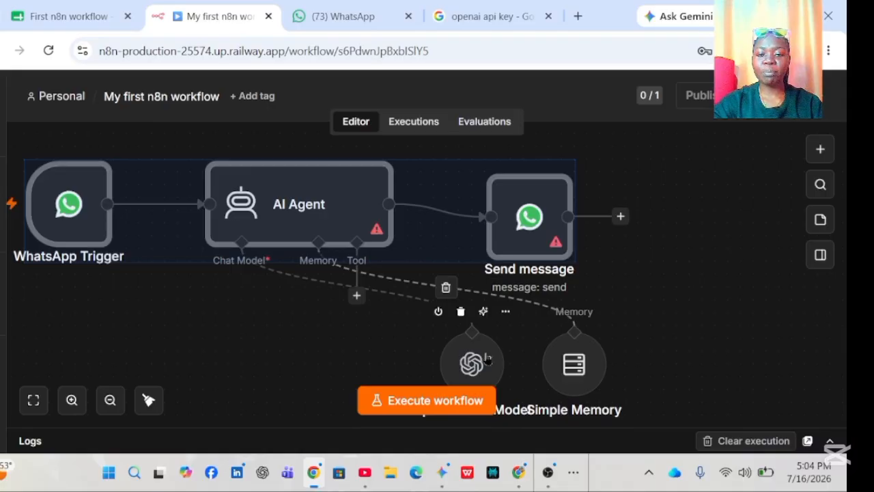
{"action": "left_click_drag", "start_coordinate": [471, 362], "coordinate": [292, 350]}
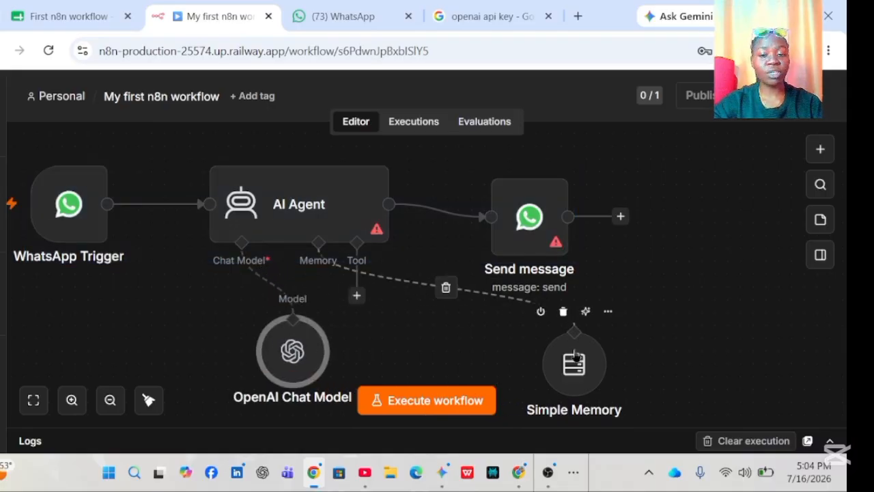
{"action": "left_click_drag", "start_coordinate": [574, 348], "coordinate": [369, 310]}
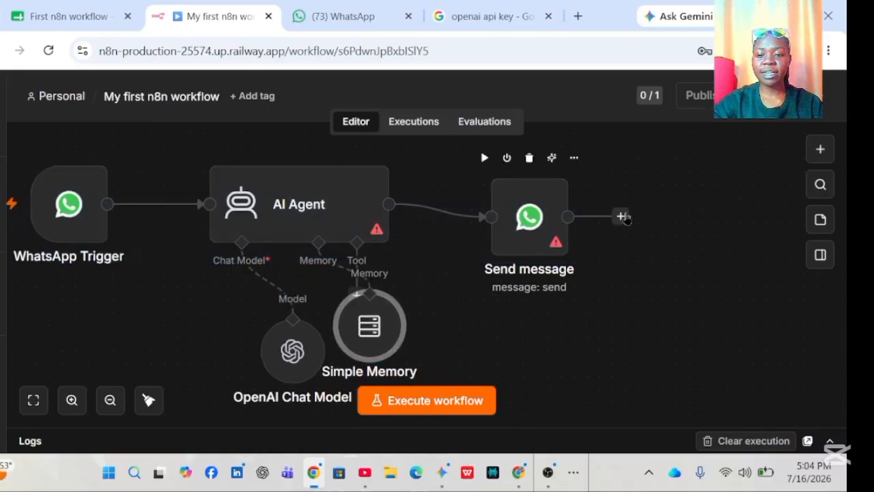
- Add a Google Sheets "Append row in sheet" action after the Send message node
{"action": "left_click", "coordinate": [620, 217]}
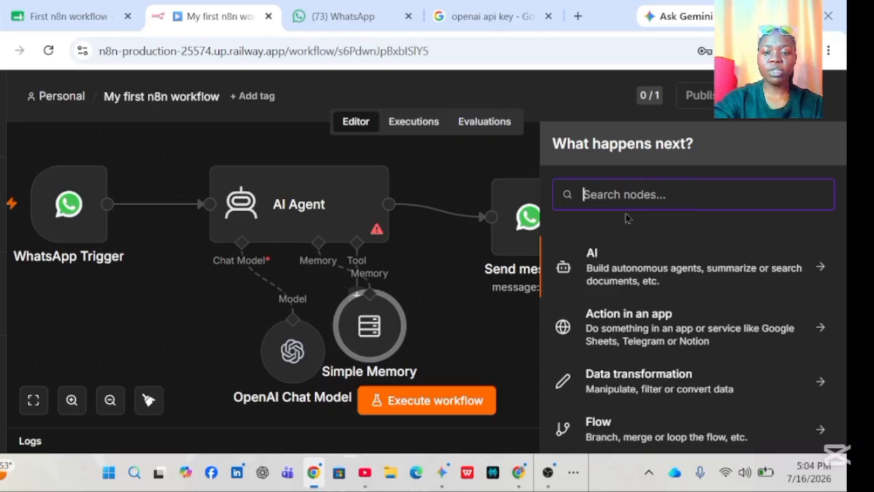
{"action": "type", "text": "go"}
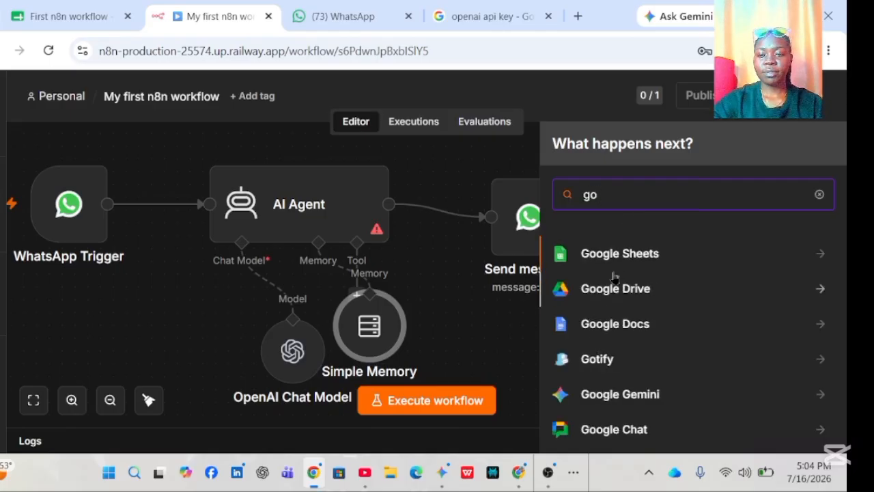
{"action": "left_click", "coordinate": [587, 252]}
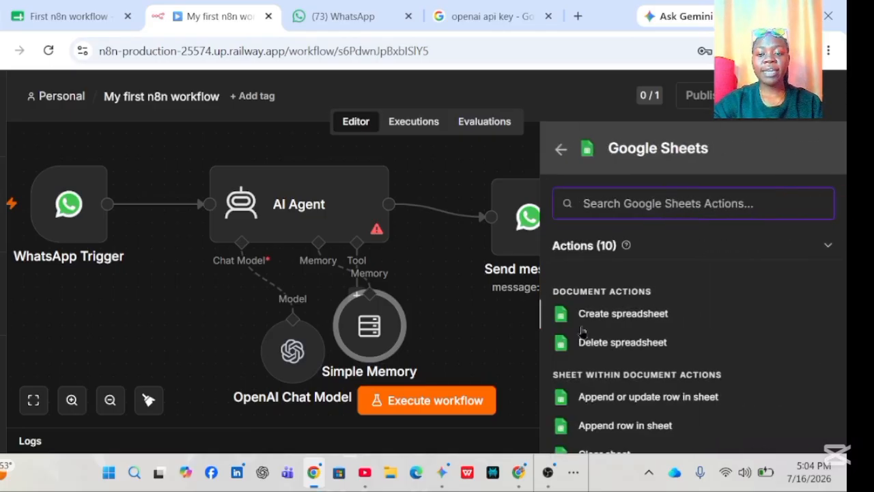
{"action": "left_click", "coordinate": [604, 426]}
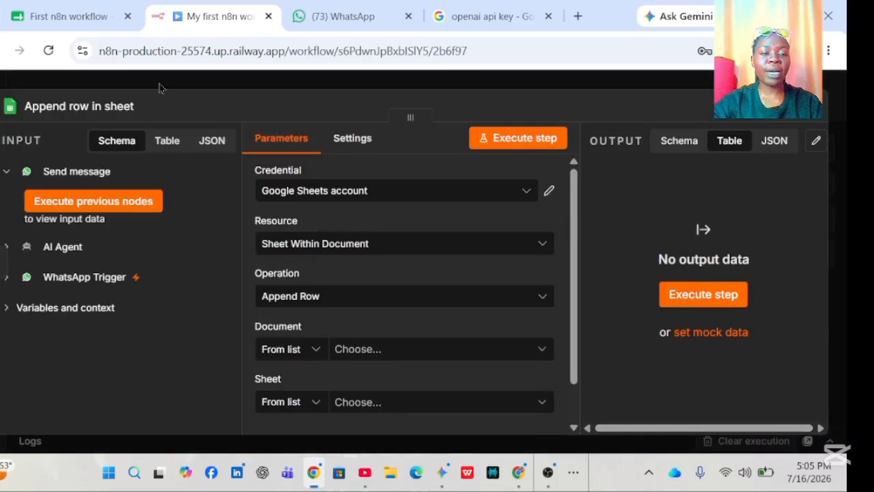
- Switch to the First n8n workflow spreadsheet and add the column header "Business" in cell C1
{"action": "left_click", "coordinate": [75, 12]}
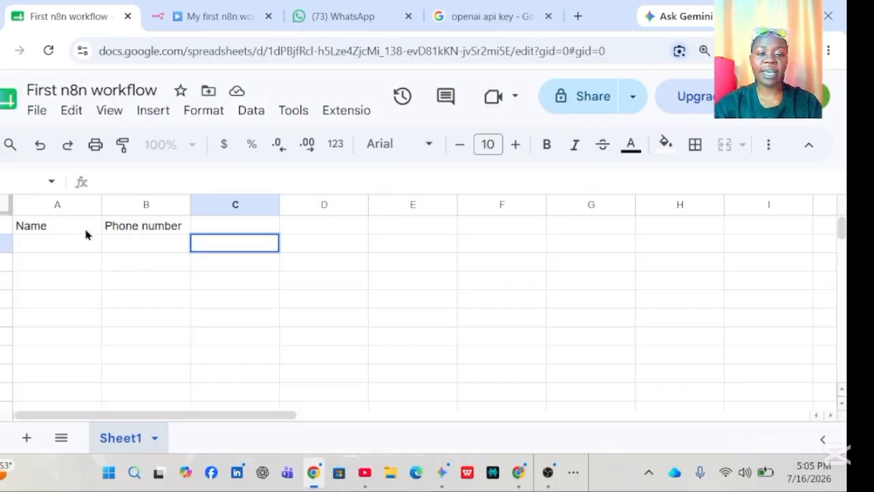
{"action": "left_click", "coordinate": [216, 229]}
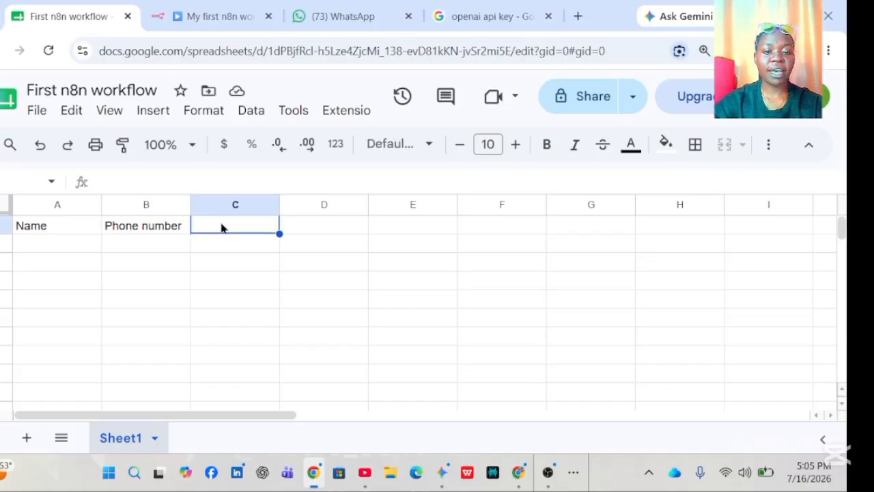
{"action": "double_click", "coordinate": [221, 226]}
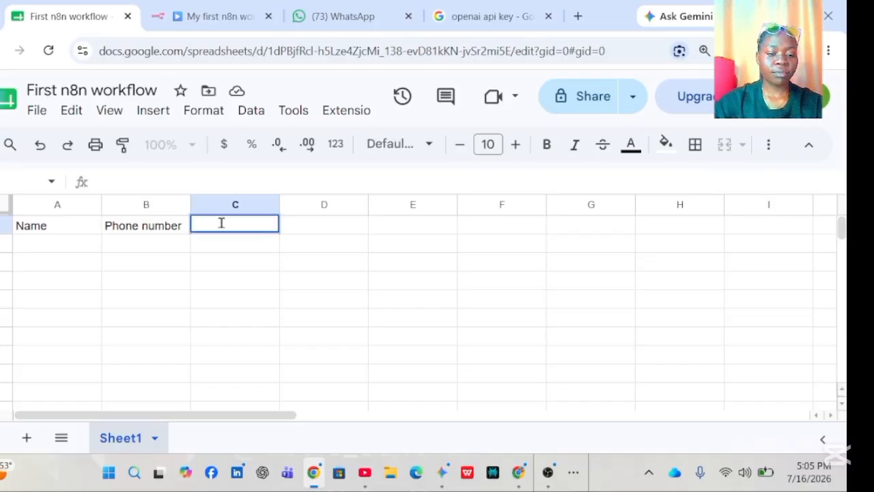
{"action": "type", "text": "V"}
{"action": "key", "text": "BackSpace"}
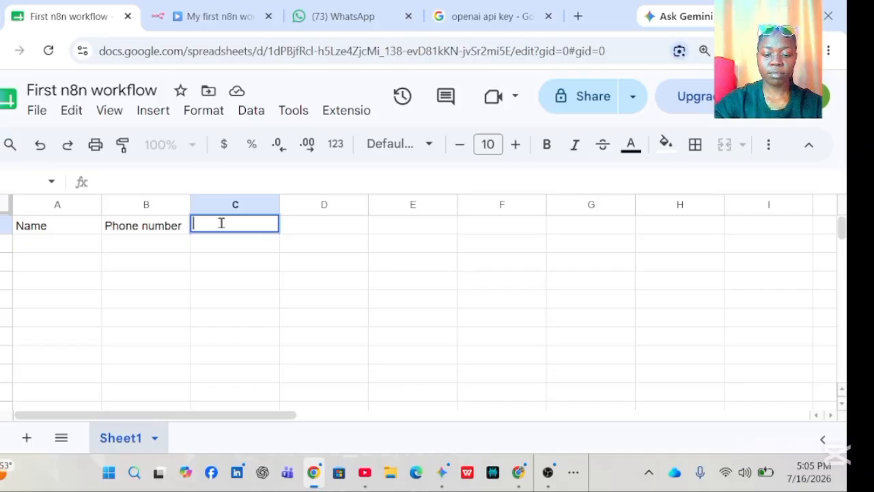
{"action": "type", "text": "Buai"}
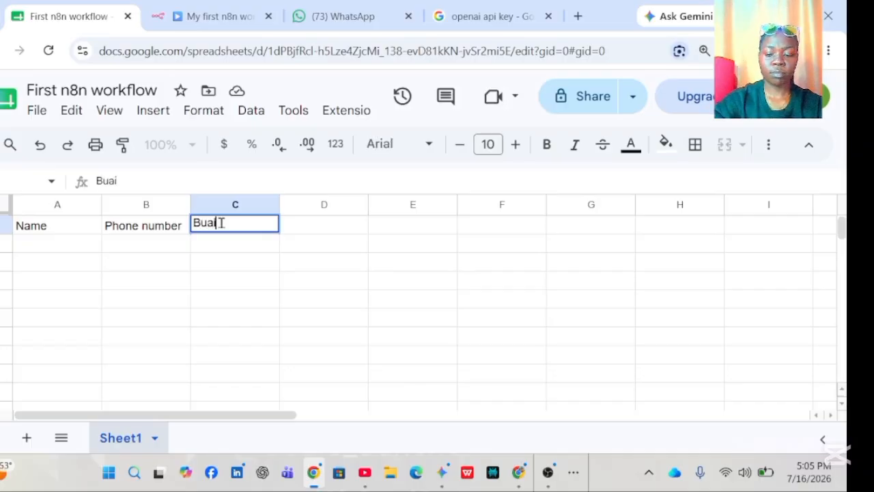
{"action": "type", "text": "ness"}
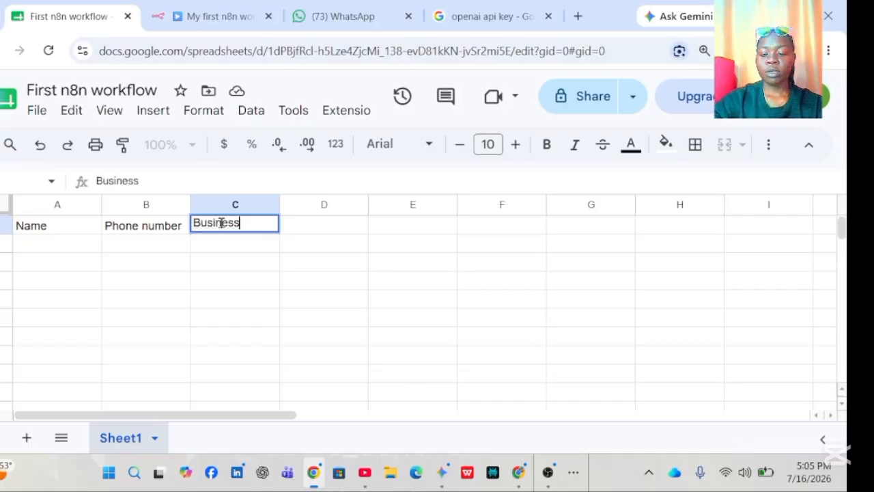
{"action": "key", "text": "Return"}
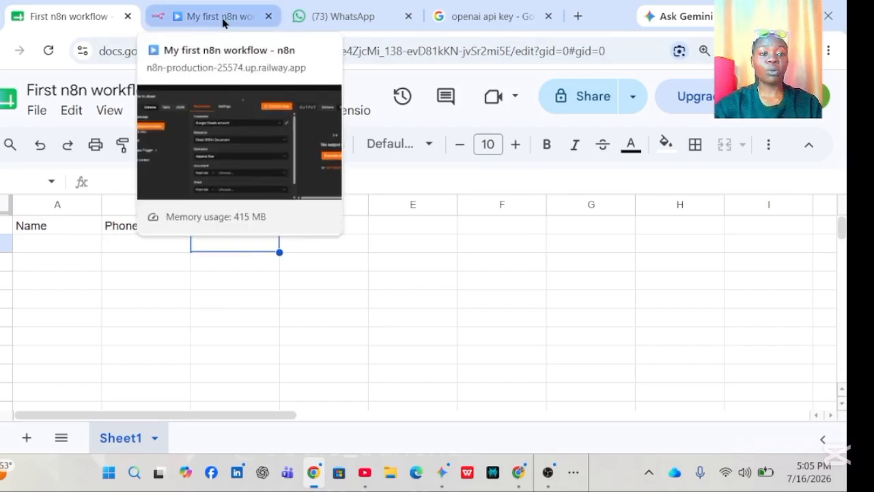
- Switch back to the n8n workflow, leave the Append row node and open the WhatsApp Trigger's settings
{"action": "left_click", "coordinate": [223, 23]}
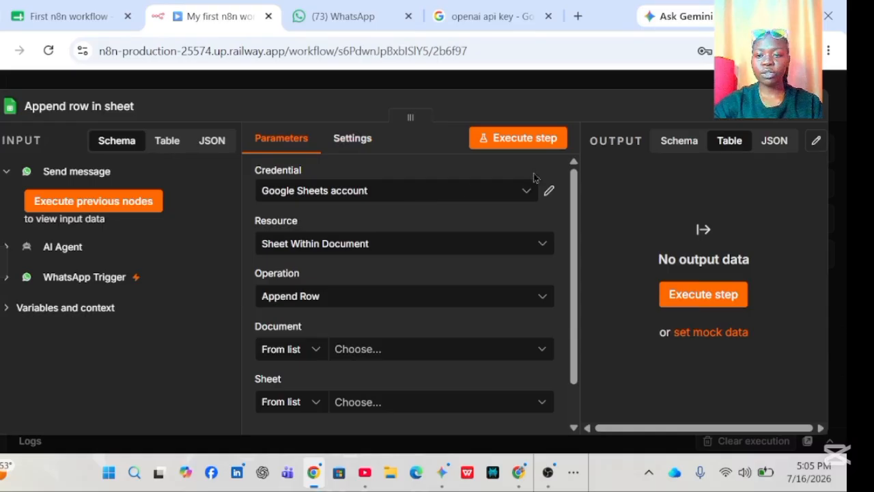
{"action": "key", "text": "Escape"}
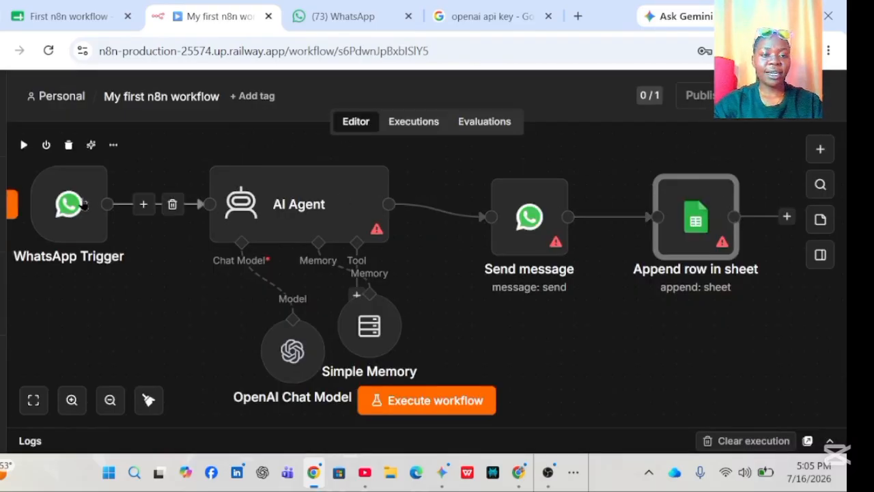
{"action": "left_click", "coordinate": [110, 200]}
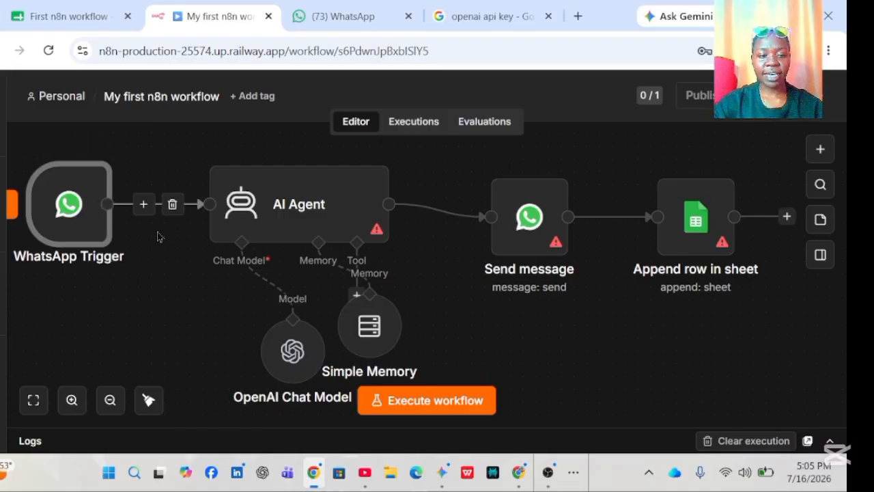
{"action": "double_click", "coordinate": [71, 218]}
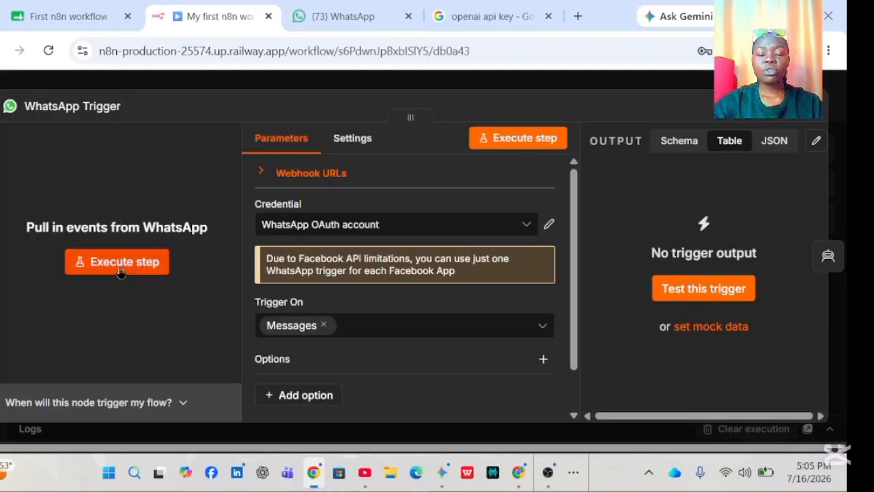
- Test the WhatsApp Trigger by executing it and sending "hello" in the WhatsApp AI Agent chat, and return to its output
{"action": "left_click", "coordinate": [338, 19]}
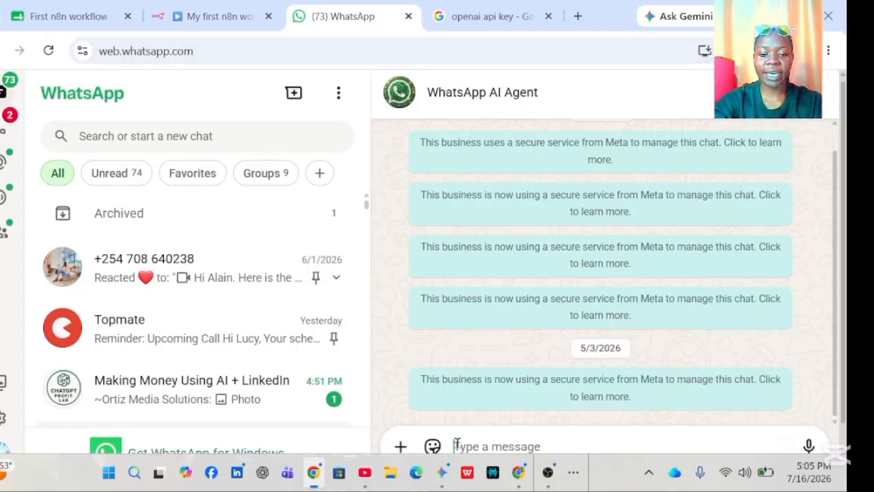
{"action": "type", "text": "Hel"}
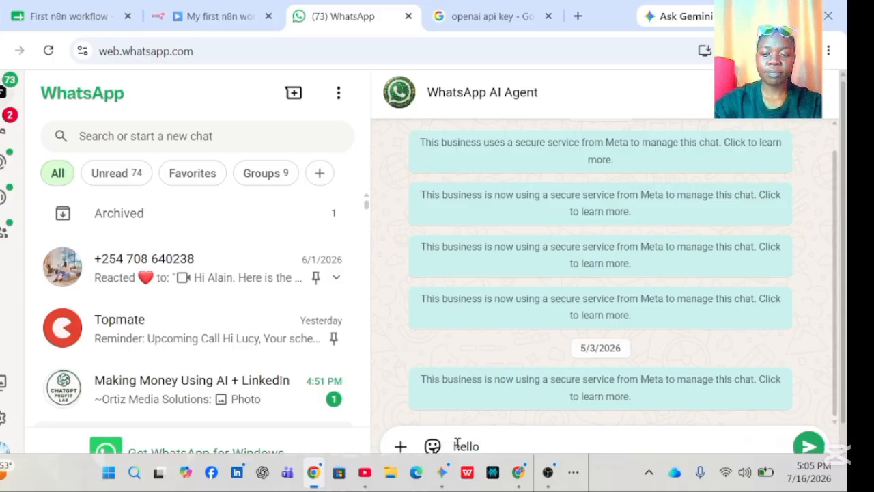
{"action": "left_click", "coordinate": [174, 19]}
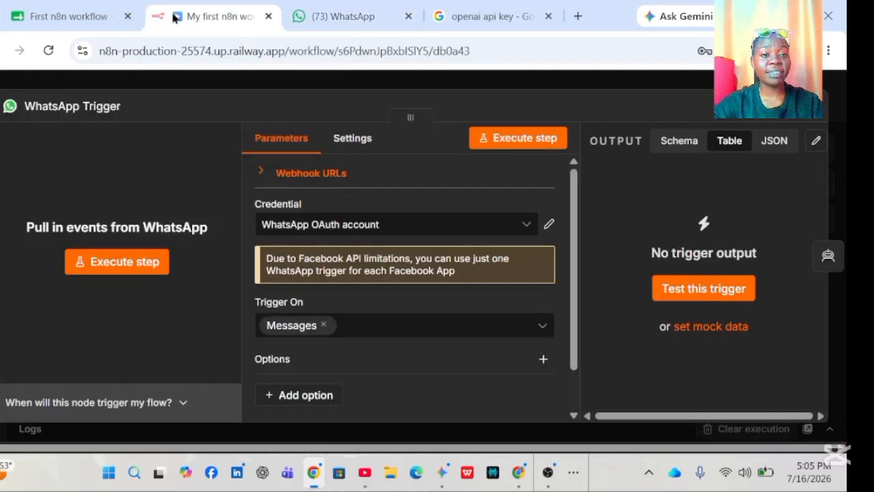
{"action": "left_click", "coordinate": [110, 262]}
{"action": "left_click", "coordinate": [331, 23]}
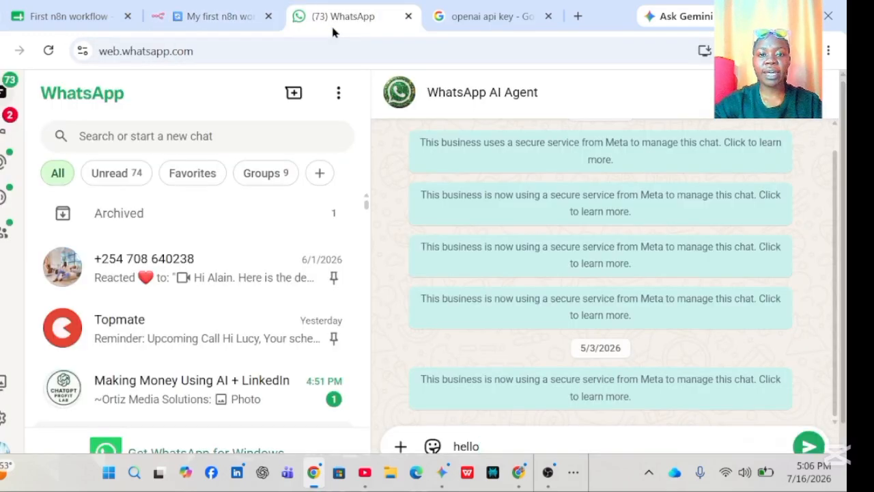
{"action": "left_click", "coordinate": [808, 446]}
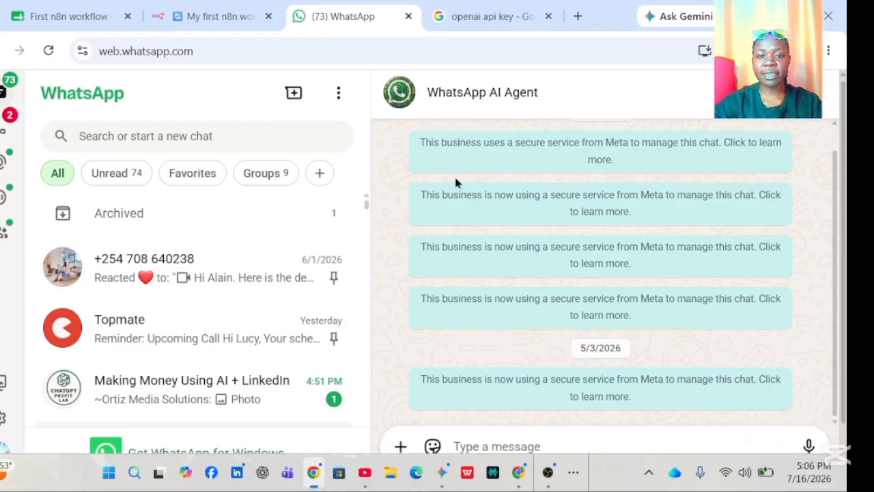
{"action": "left_click", "coordinate": [202, 13]}
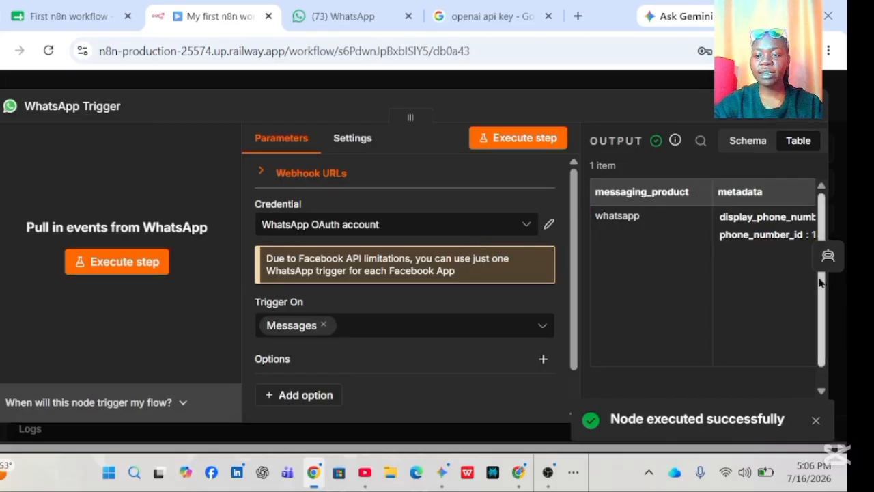
- In the AI Agent's user message prompt, enter instructions for a friendly, professional customer service agent for a beauty products store
{"action": "left_click", "coordinate": [829, 264]}
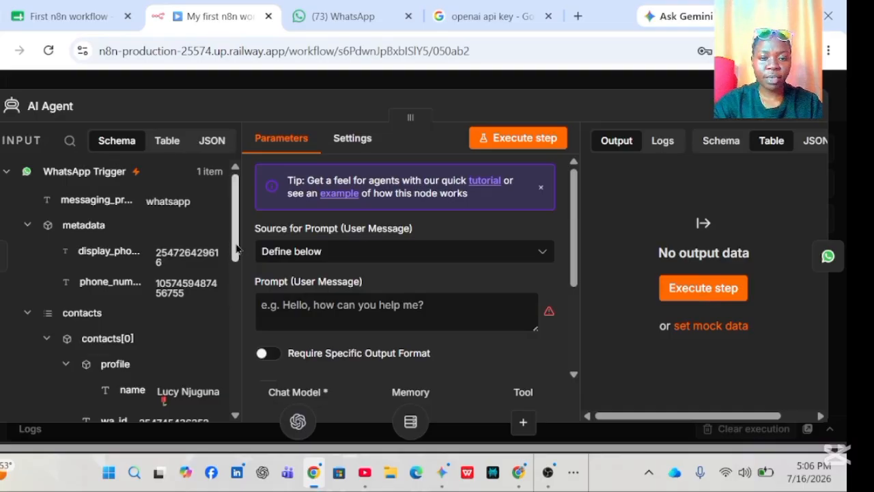
{"action": "left_click_drag", "start_coordinate": [235, 250], "coordinate": [236, 281]}
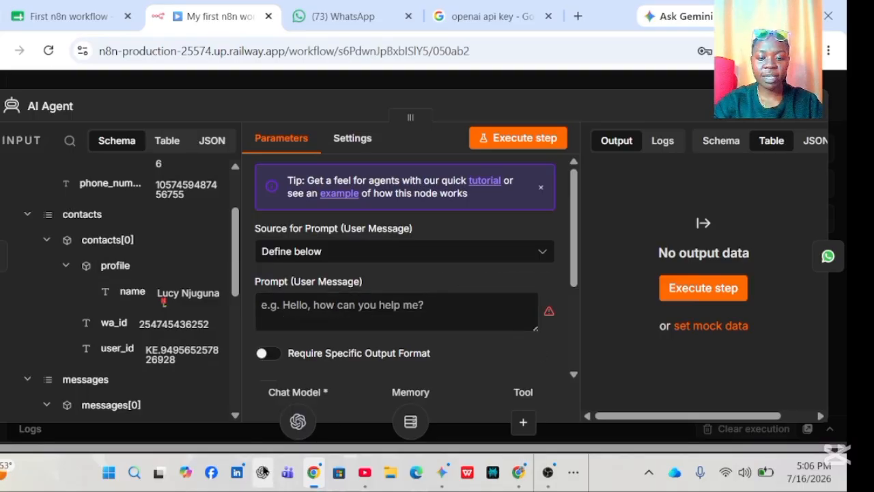
{"action": "left_click", "coordinate": [368, 317]}
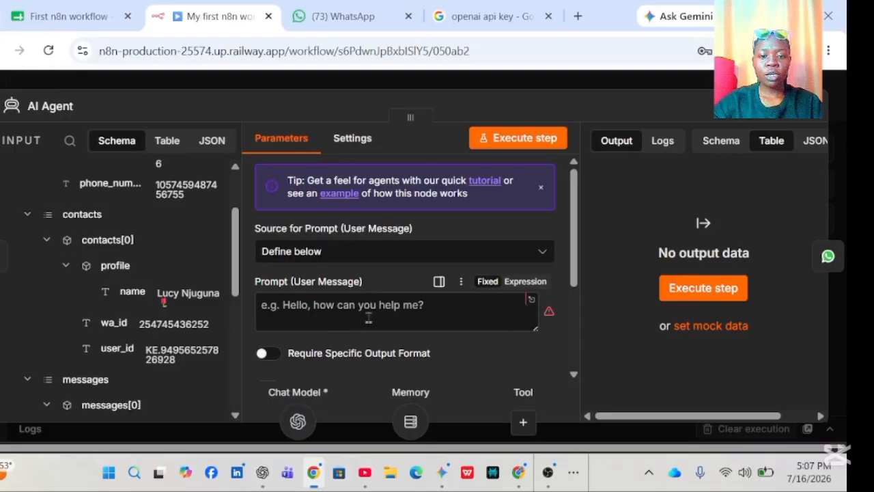
{"action": "left_click", "coordinate": [320, 306]}
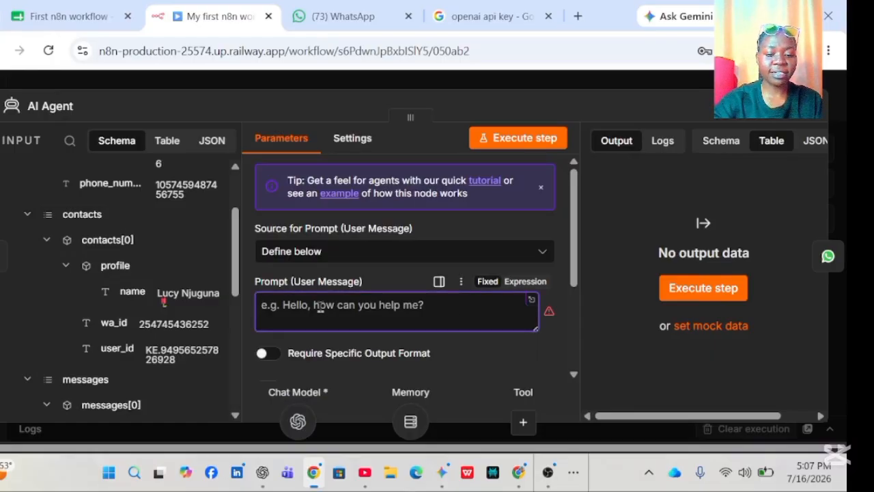
{"action": "type", "text": "Your goal is to provide an excellent customer experience while helping customers find the right beauty products."}
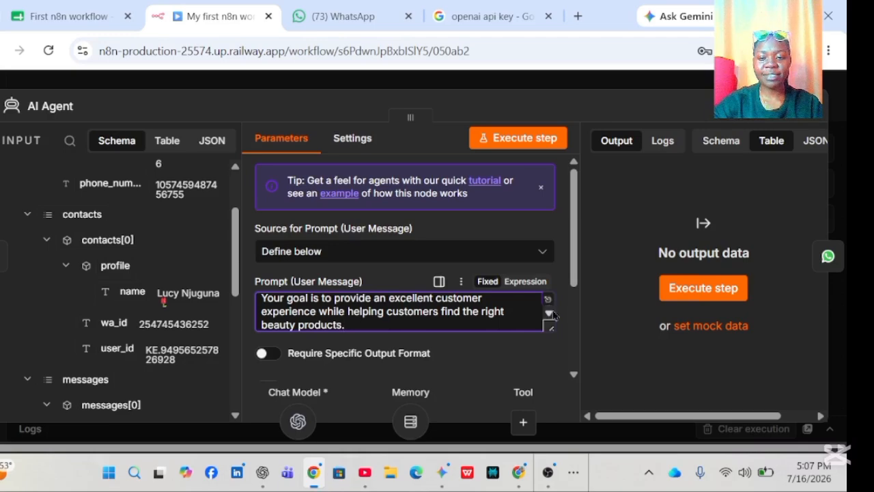
- Make the AI Agent's prompt an expression ending with "Here is the customer message" plus the trigger's message body, and execute the AI Agent
{"action": "left_click", "coordinate": [526, 282]}
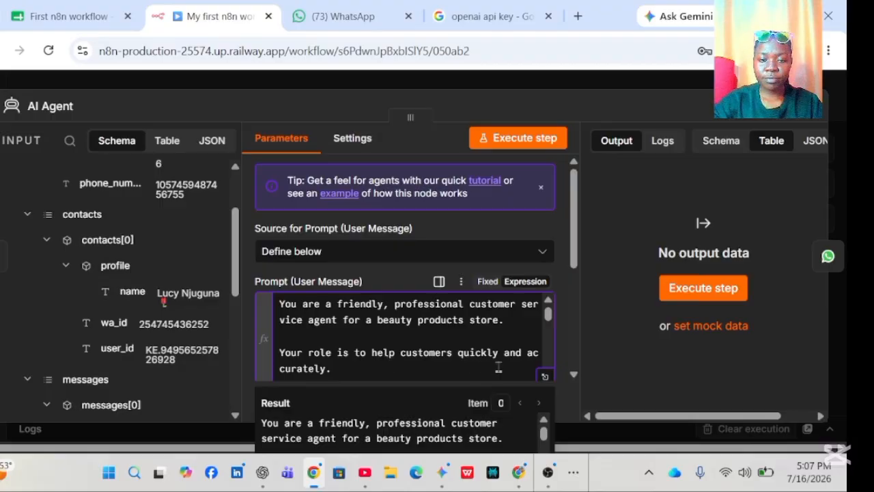
{"action": "scroll", "coordinate": [499, 367], "scroll_direction": "down", "scroll_amount": 10}
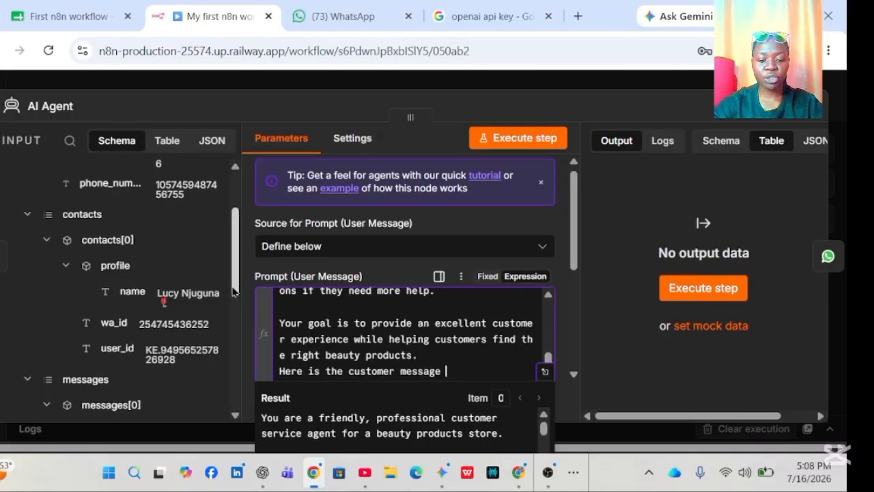
{"action": "left_click_drag", "start_coordinate": [232, 292], "coordinate": [237, 392]}
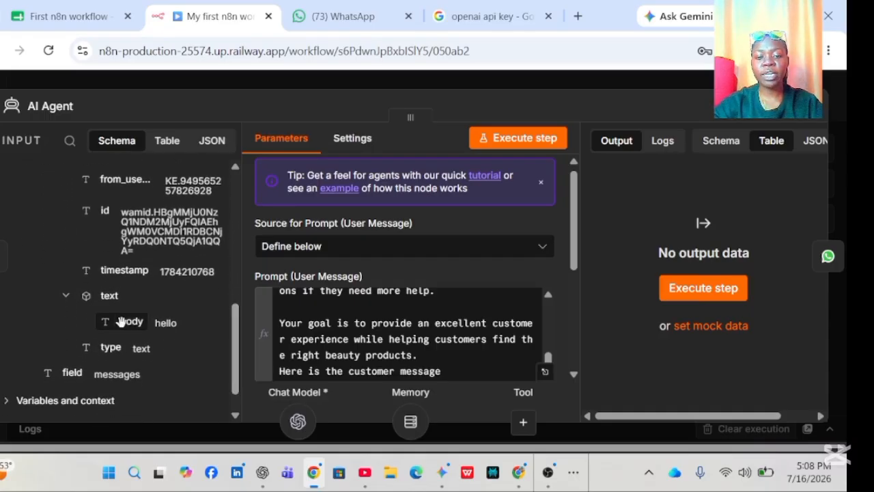
{"action": "left_click_drag", "start_coordinate": [120, 321], "coordinate": [454, 370]}
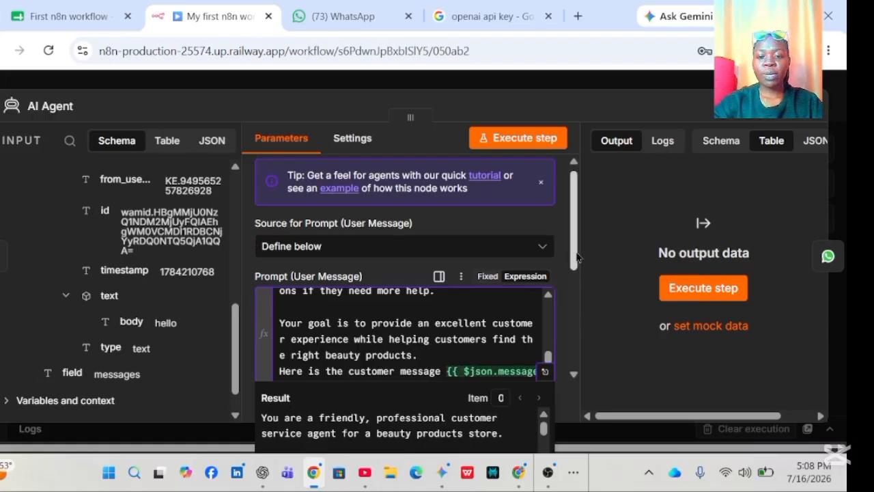
{"action": "mouse_move", "coordinate": [573, 258]}
{"action": "left_mouse_down"}
{"action": "mouse_move", "coordinate": [573, 331]}
{"action": "mouse_move", "coordinate": [571, 250]}
{"action": "left_mouse_up"}
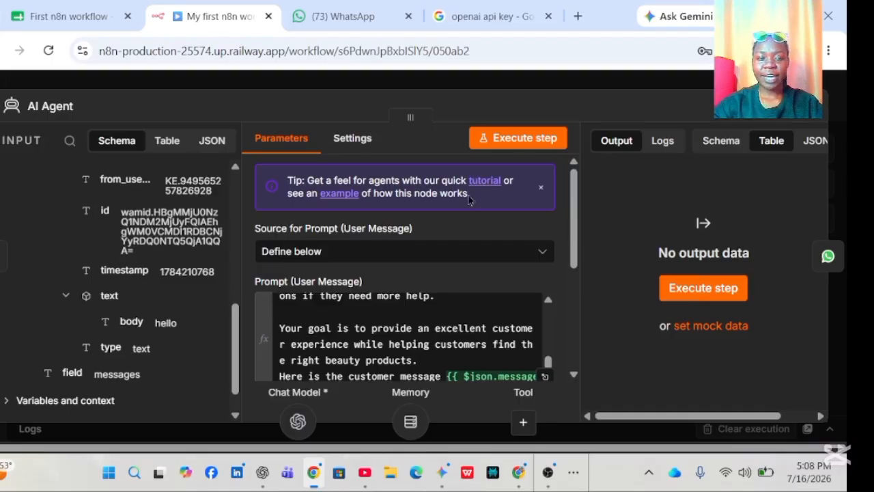
{"action": "left_click", "coordinate": [504, 143]}
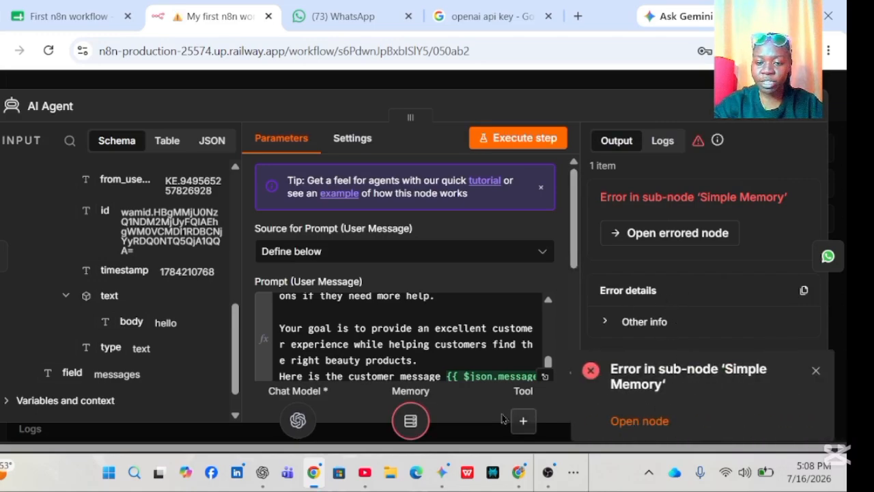
- Set the Simple Memory key to the WhatsApp contact's wa_id field, and return to the AI Agent and execute it again
{"action": "left_click", "coordinate": [413, 423]}
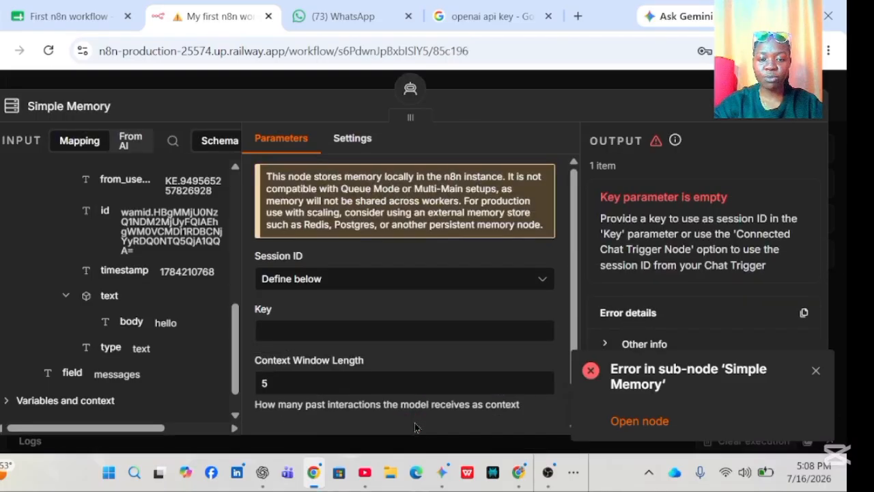
{"action": "left_click", "coordinate": [281, 338]}
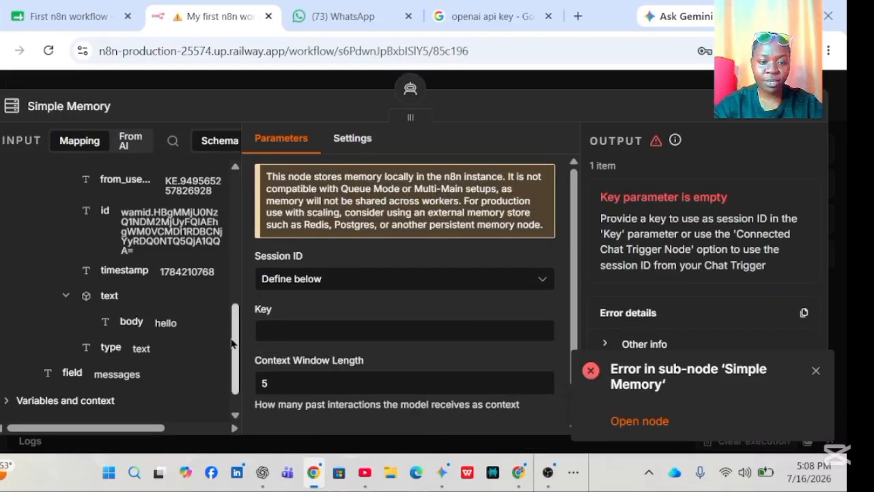
{"action": "left_click_drag", "start_coordinate": [230, 343], "coordinate": [246, 268]}
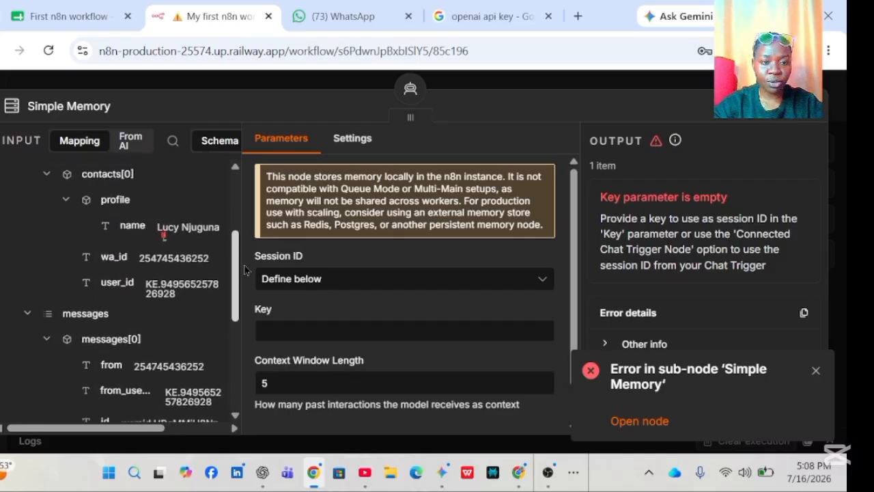
{"action": "left_click_drag", "start_coordinate": [112, 269], "coordinate": [278, 322]}
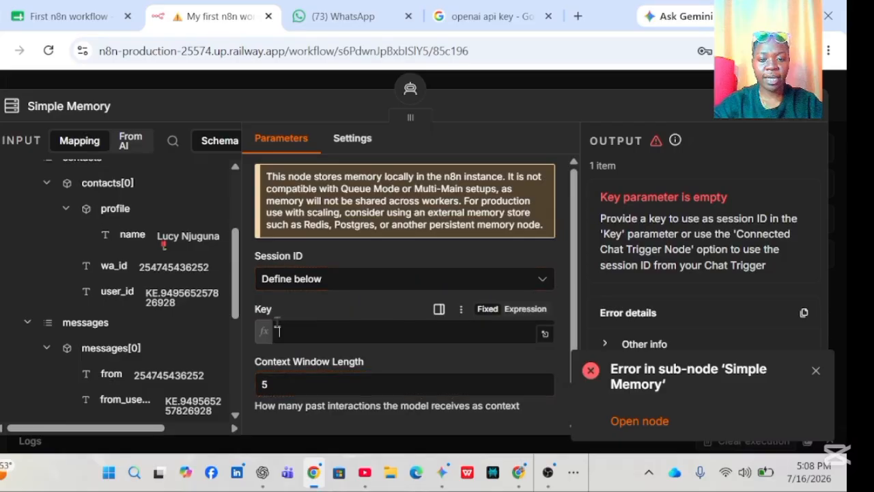
{"action": "left_click", "coordinate": [239, 349]}
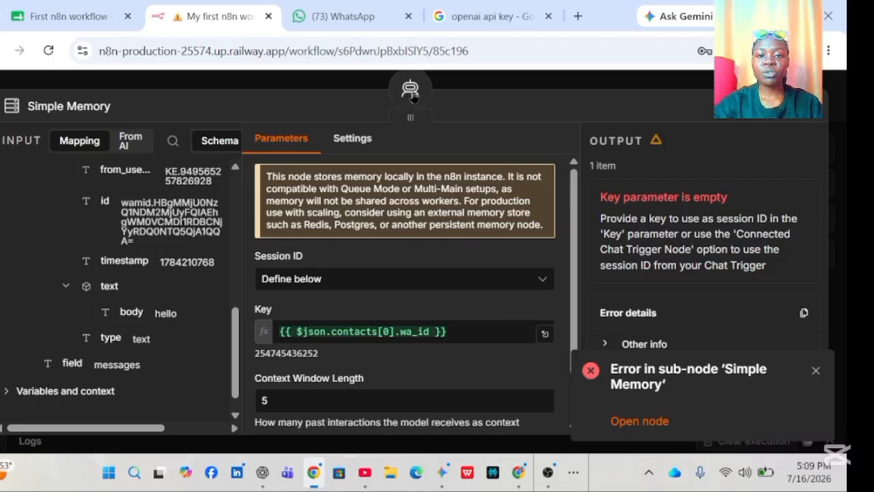
{"action": "left_click", "coordinate": [411, 94]}
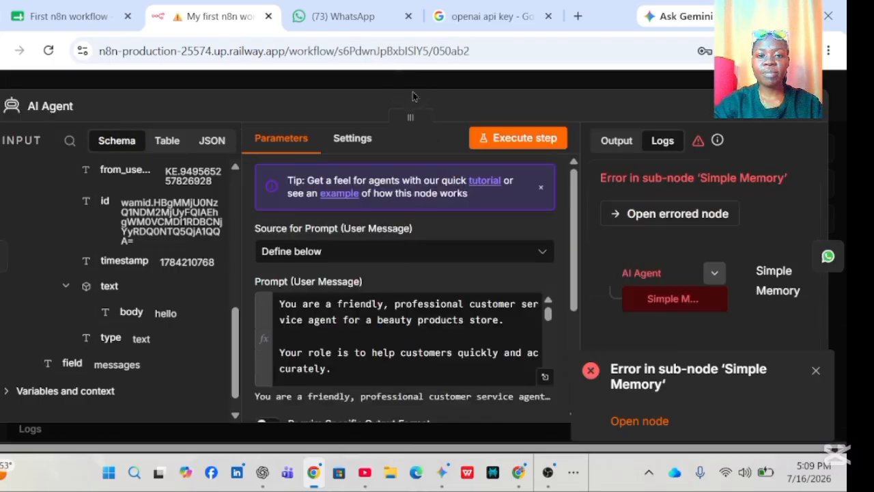
{"action": "left_click", "coordinate": [517, 139]}
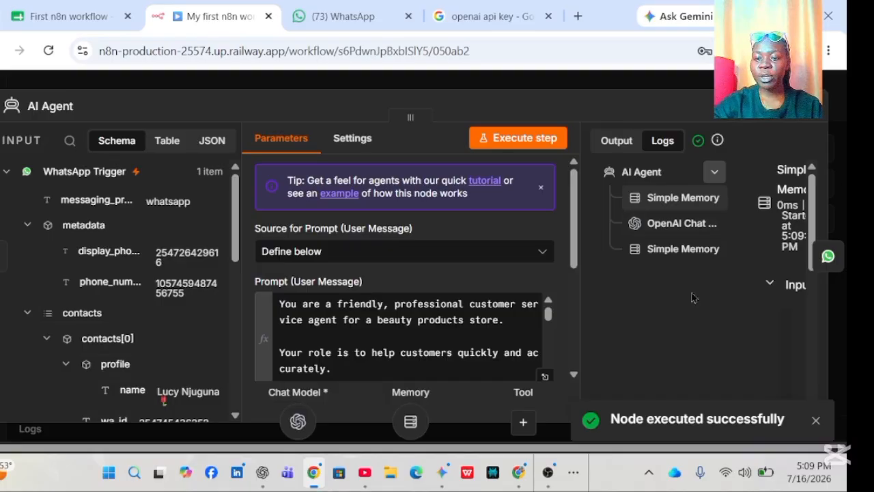
- Open the Send message node and map the recipient's phone number to the WhatsApp Trigger message's "from" field
{"action": "left_click", "coordinate": [825, 256]}
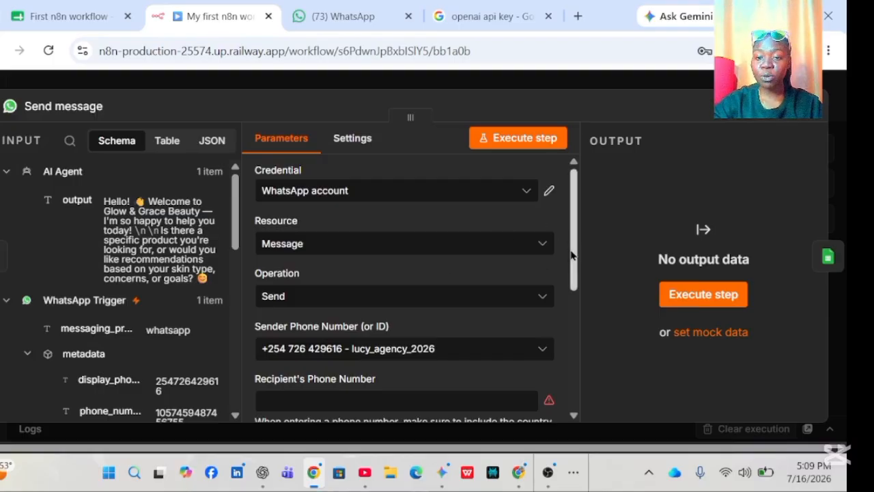
{"action": "left_click_drag", "start_coordinate": [571, 255], "coordinate": [573, 327]}
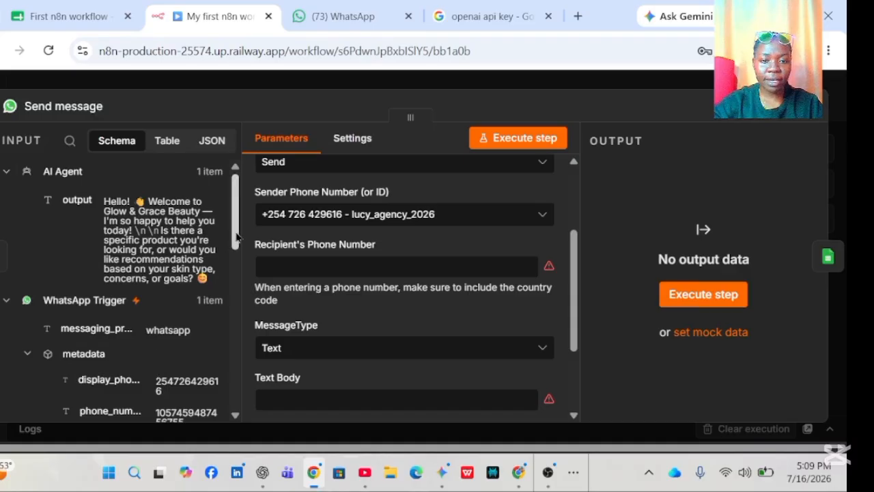
{"action": "left_click_drag", "start_coordinate": [234, 231], "coordinate": [238, 281]}
{"action": "scroll", "coordinate": [145, 316], "scroll_direction": "down", "scroll_amount": 5}
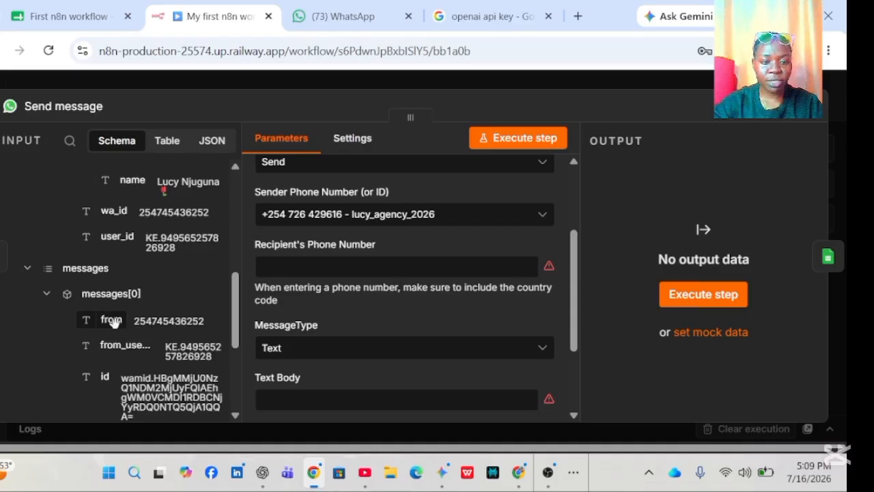
{"action": "left_click_drag", "start_coordinate": [111, 322], "coordinate": [274, 268]}
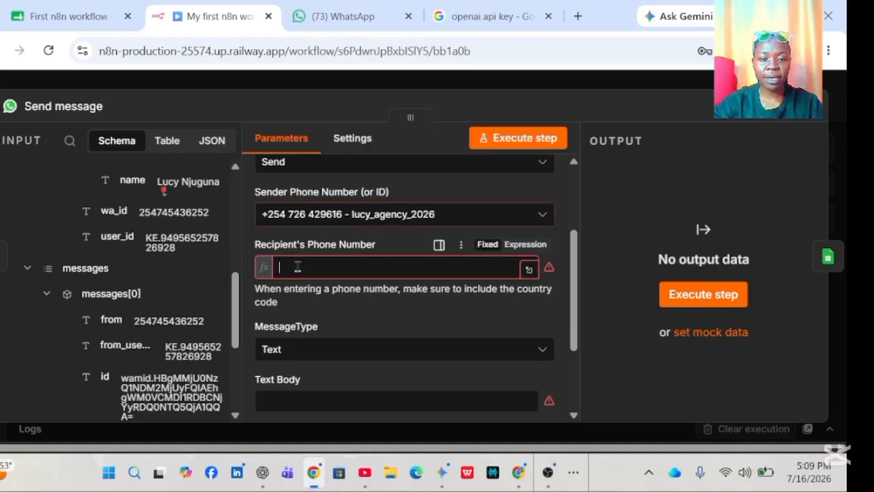
{"action": "left_click", "coordinate": [227, 267]}
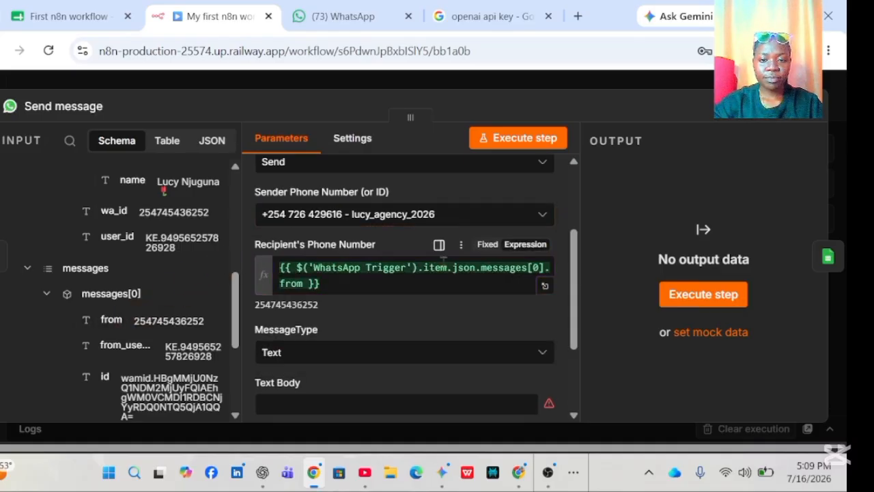
- Map the Send message node's text body to the AI Agent's output field
{"action": "scroll", "coordinate": [477, 329], "scroll_direction": "down", "scroll_amount": 3}
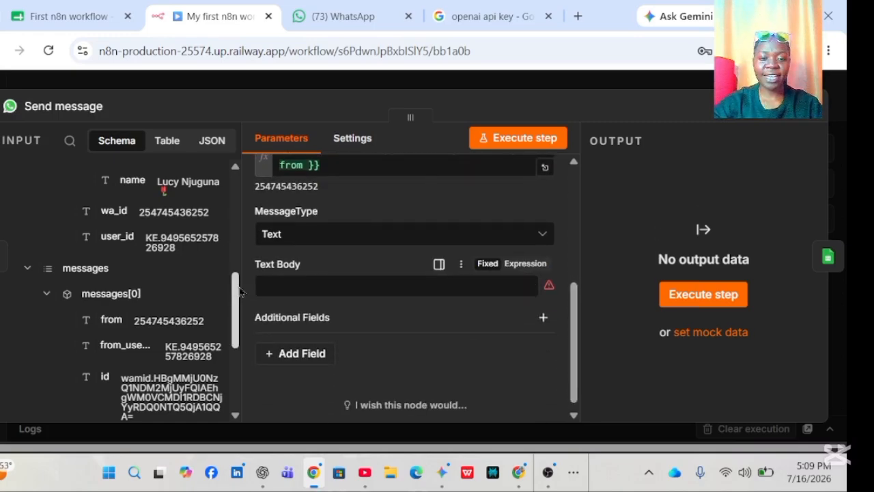
{"action": "left_click_drag", "start_coordinate": [231, 294], "coordinate": [244, 197]}
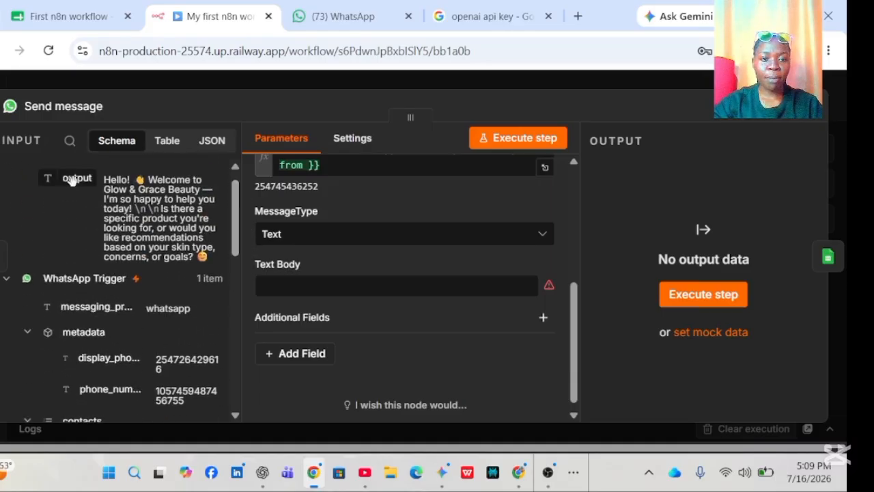
{"action": "left_click_drag", "start_coordinate": [72, 178], "coordinate": [275, 280]}
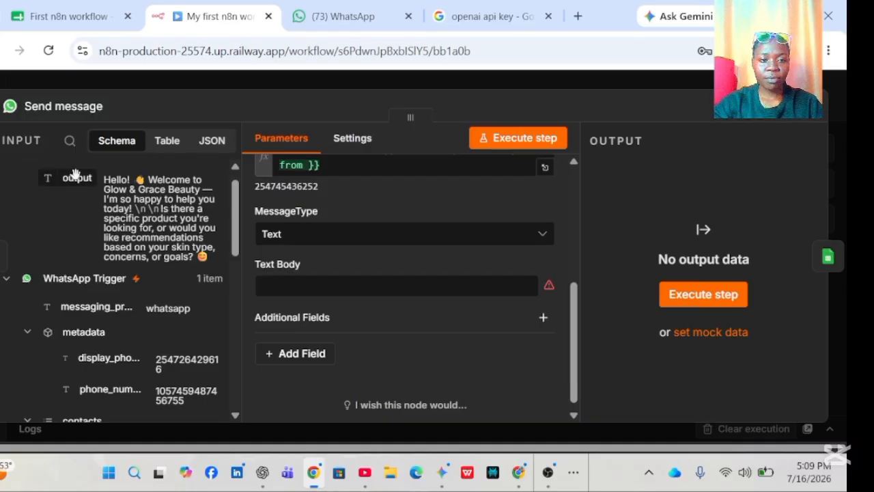
{"action": "left_click_drag", "start_coordinate": [74, 176], "coordinate": [287, 281]}
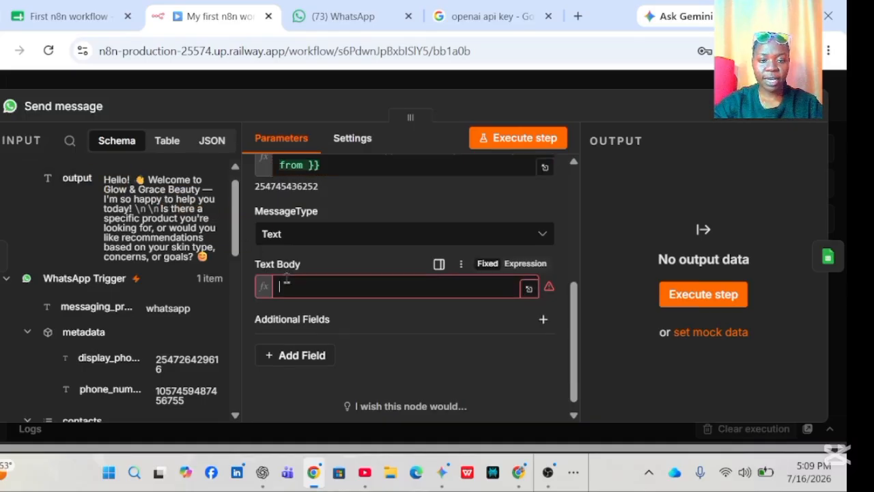
{"action": "left_click", "coordinate": [248, 292]}
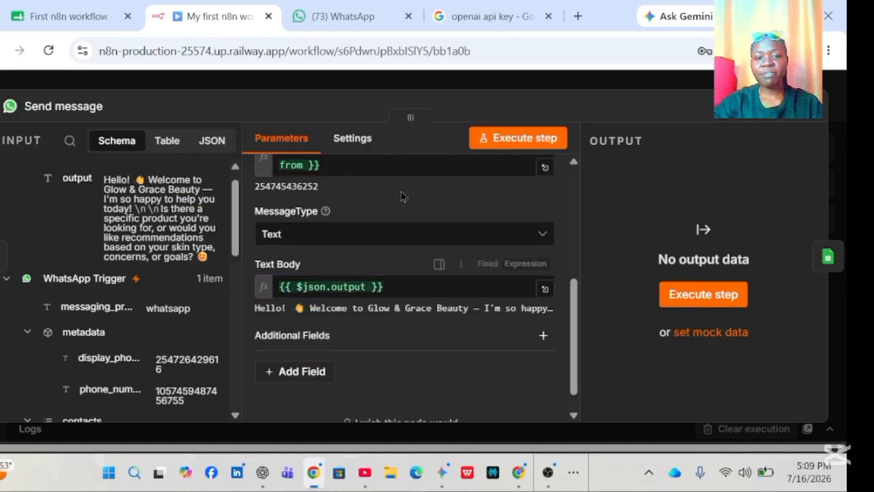
- Execute the Send message node, check the reply in the WhatsApp AI Agent chat, and return to the n8n workflow canvas
{"action": "left_click", "coordinate": [527, 140]}
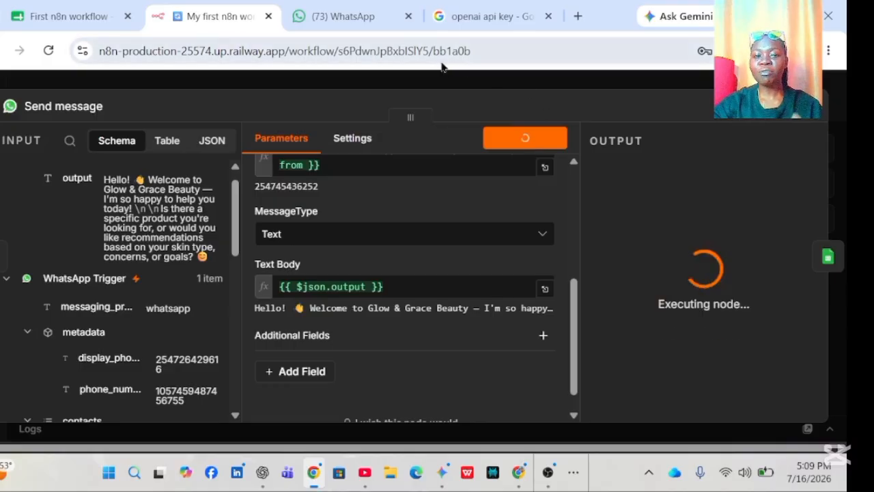
{"action": "left_click", "coordinate": [343, 23]}
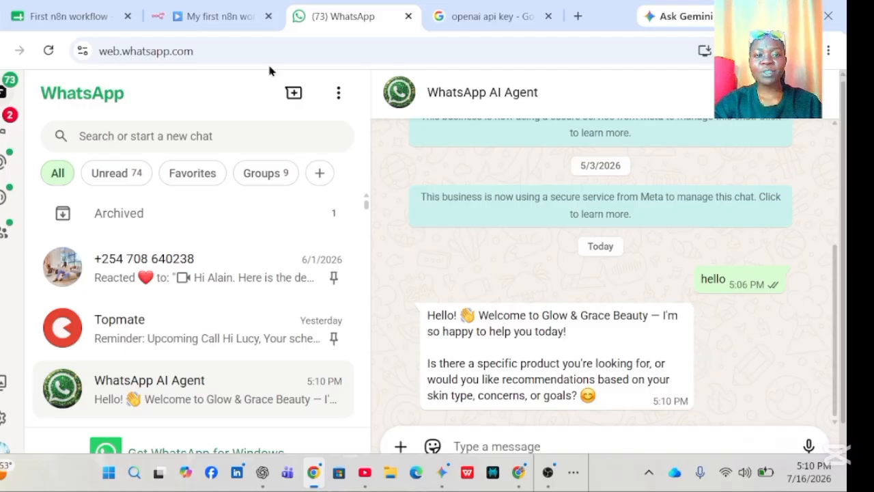
{"action": "left_click", "coordinate": [208, 17]}
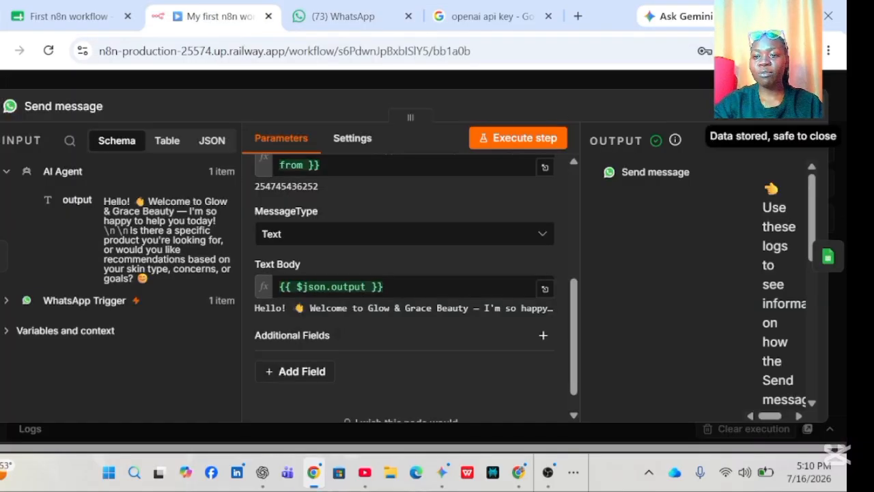
{"action": "key", "text": "Escape"}
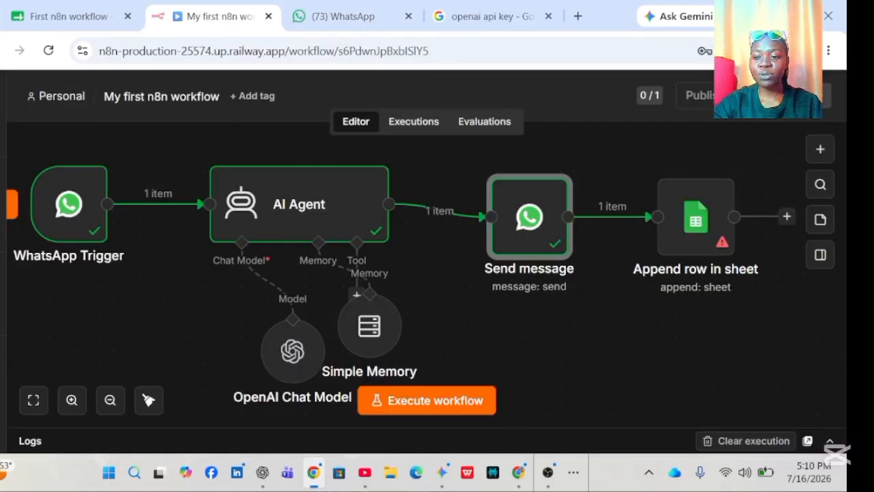
- In the Append row in sheet node, select the document "First n8n workflow" and the sheet "Sheet1"
{"action": "left_click", "coordinate": [688, 236]}
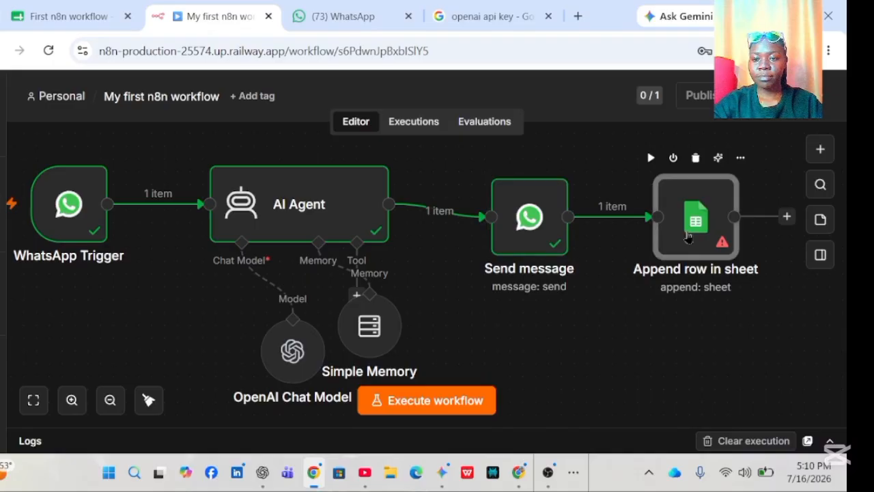
{"action": "double_click", "coordinate": [688, 236]}
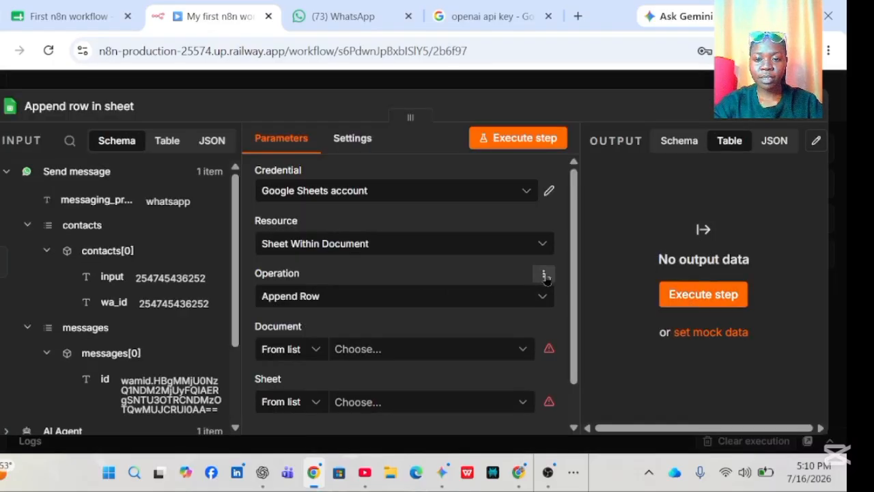
{"action": "scroll", "coordinate": [571, 289], "scroll_direction": "down", "scroll_amount": 1}
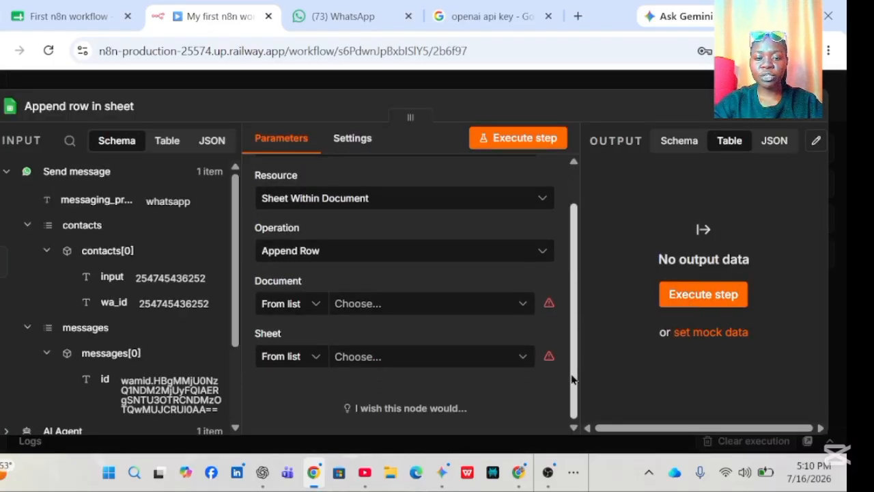
{"action": "left_click", "coordinate": [375, 306]}
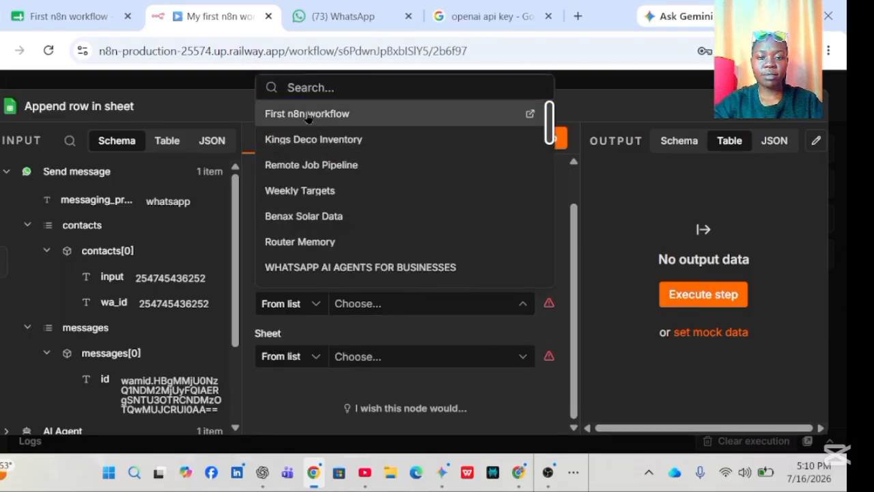
{"action": "left_click", "coordinate": [309, 114]}
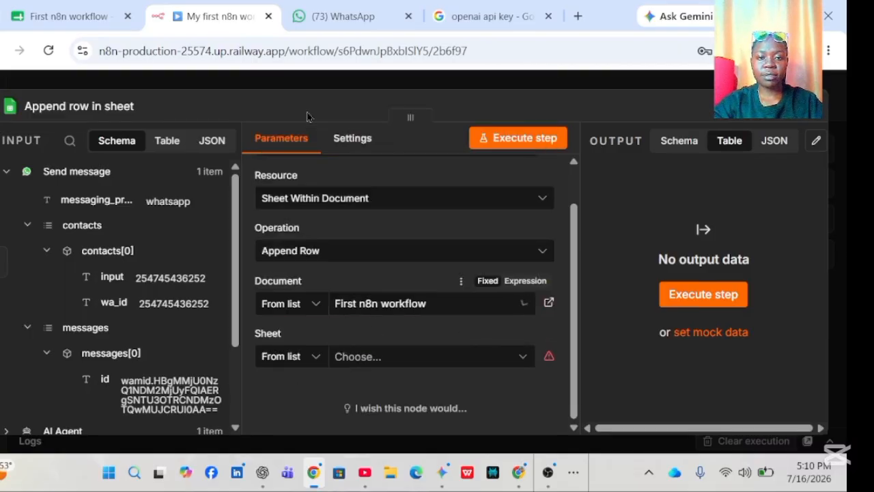
{"action": "left_click", "coordinate": [389, 357]}
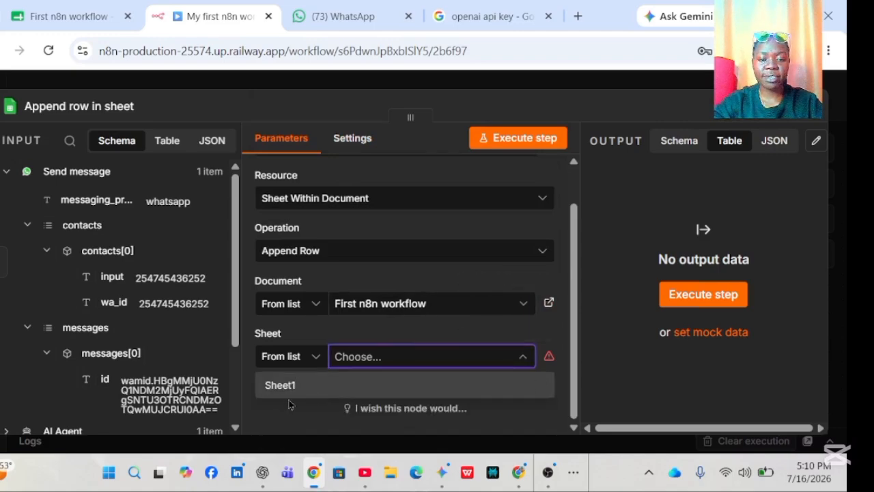
{"action": "left_click", "coordinate": [287, 386]}
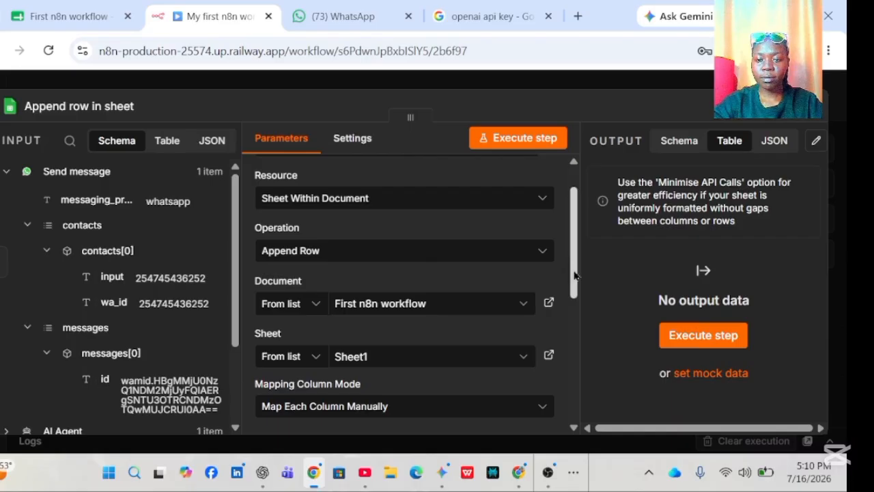
{"action": "left_click_drag", "start_coordinate": [573, 275], "coordinate": [575, 382]}
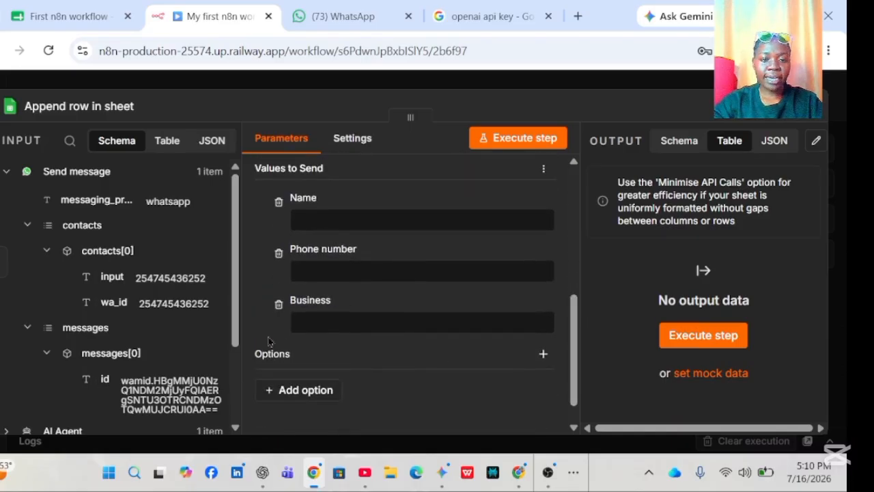
- Map the Name column value to the WhatsApp Trigger contact's profile name field
{"action": "scroll", "coordinate": [240, 334], "scroll_direction": "down", "scroll_amount": 3}
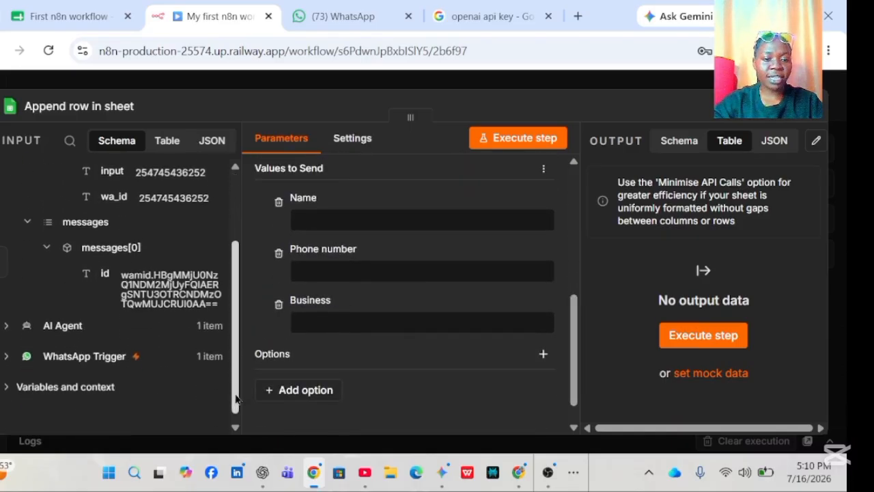
{"action": "left_click", "coordinate": [6, 360]}
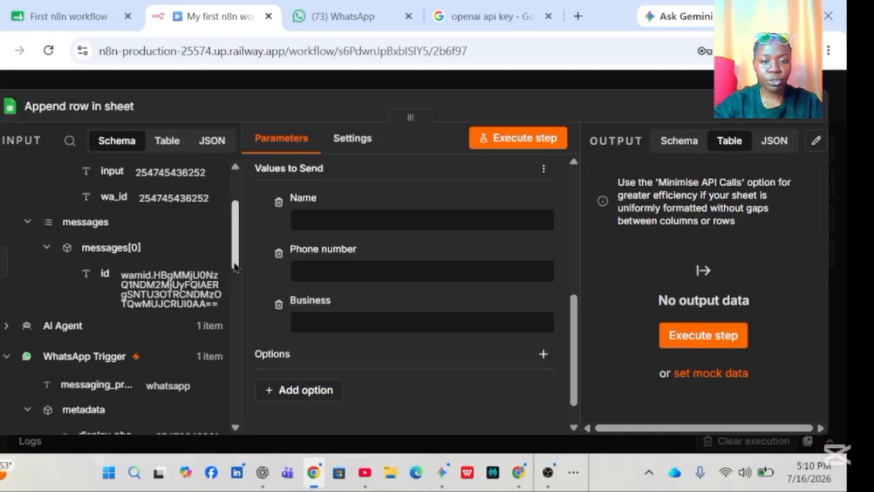
{"action": "left_click_drag", "start_coordinate": [234, 266], "coordinate": [238, 327]}
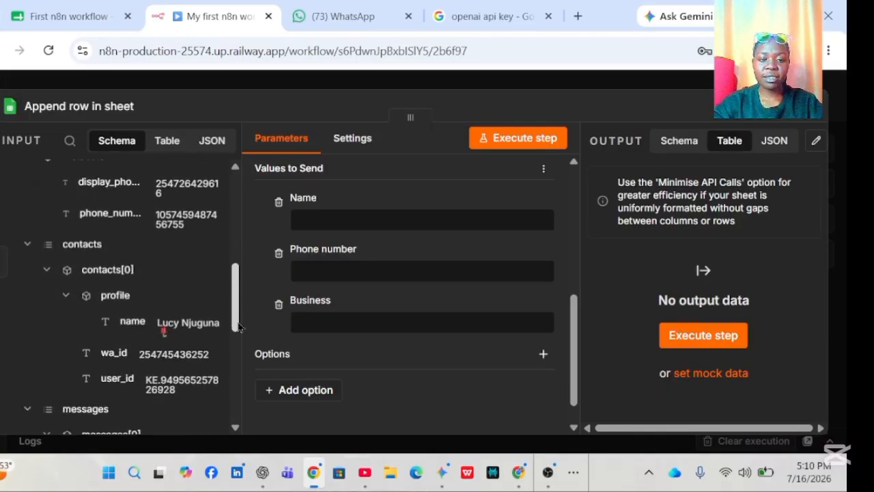
{"action": "left_click_drag", "start_coordinate": [123, 321], "coordinate": [315, 217]}
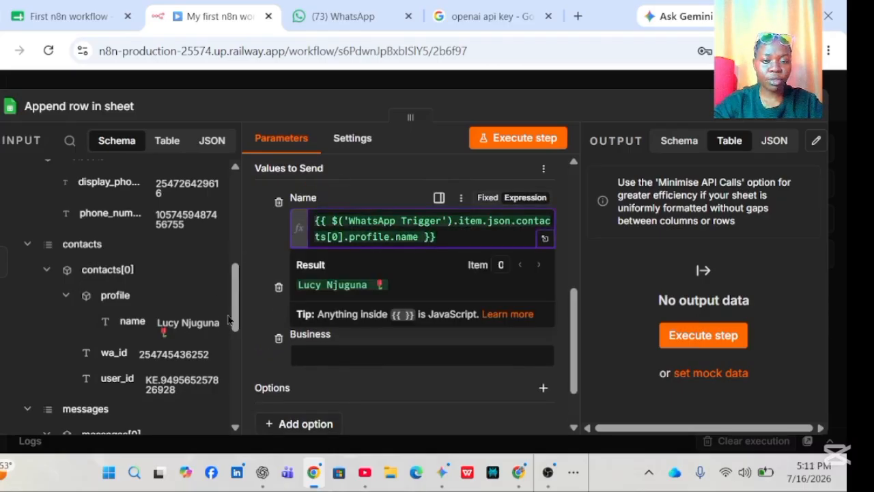
- Map the Phone number column value to the WhatsApp Trigger message's "from" field
{"action": "left_click_drag", "start_coordinate": [235, 316], "coordinate": [241, 353]}
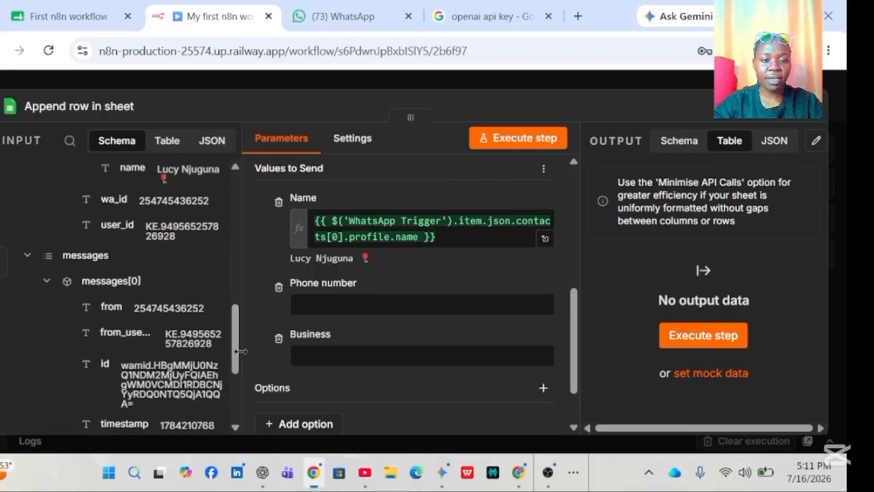
{"action": "left_click_drag", "start_coordinate": [122, 308], "coordinate": [332, 308]}
{"action": "left_click", "coordinate": [272, 325]}
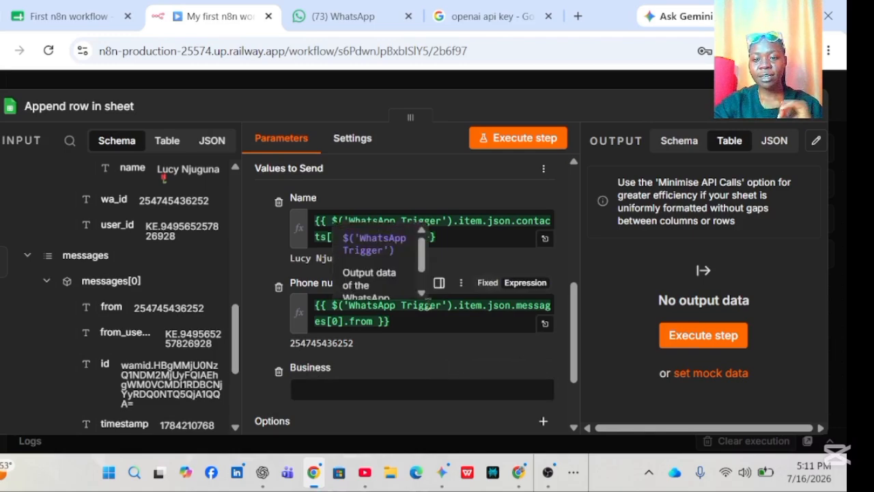
- Execute the Append row in sheet node, check the new row in the "First n8n workflow" spreadsheet, and switch to the WhatsApp AI Agent chat
{"action": "left_click", "coordinate": [504, 136]}
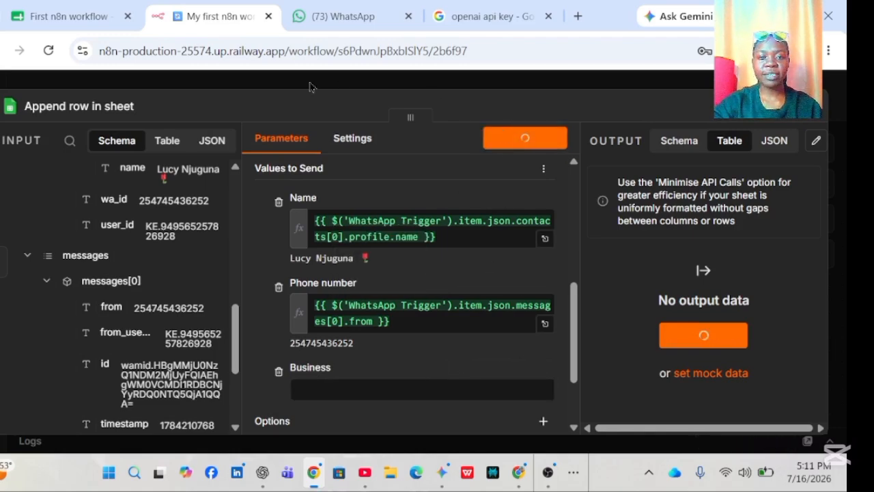
{"action": "left_click", "coordinate": [77, 18]}
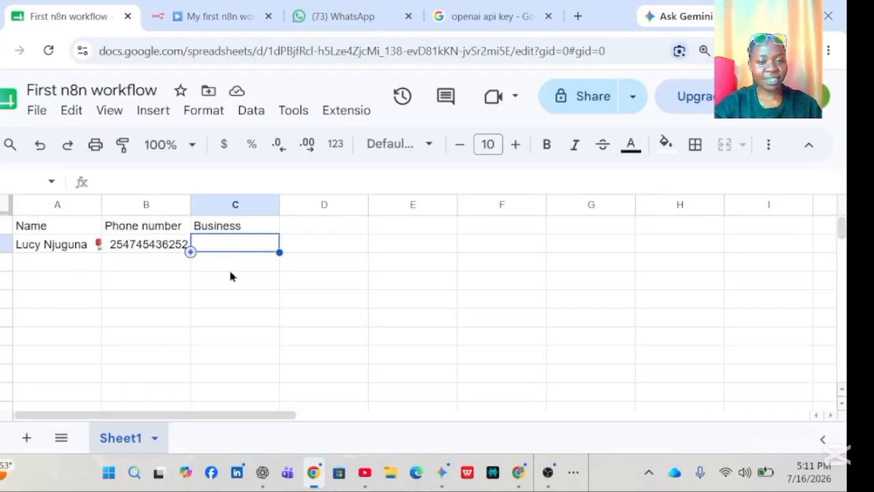
{"action": "left_click", "coordinate": [325, 18]}
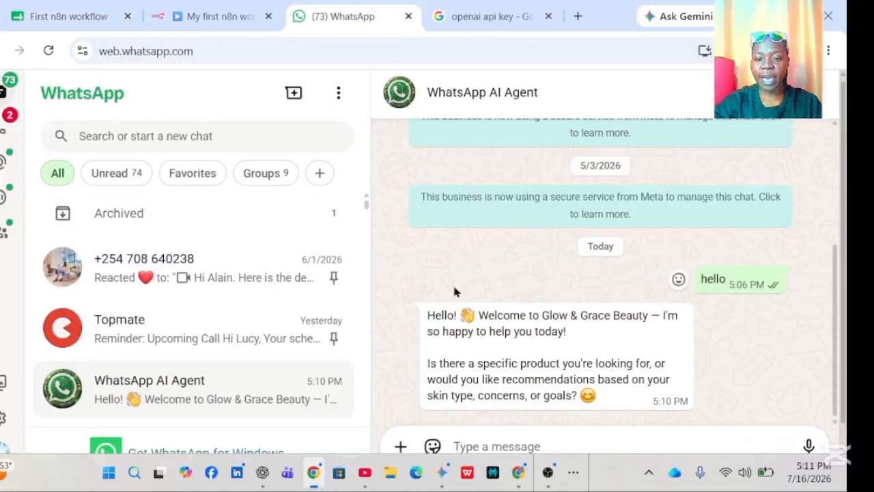